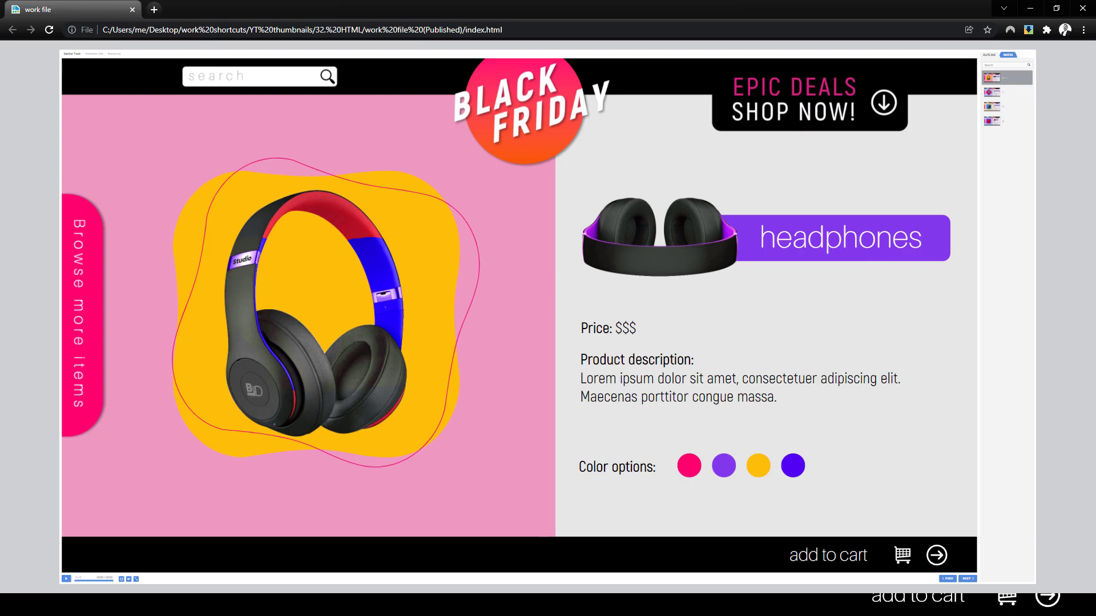
- Preview the Black Friday product presentation in its published browser version and as a slide show, advancing through the product slides
left_click(967, 579)
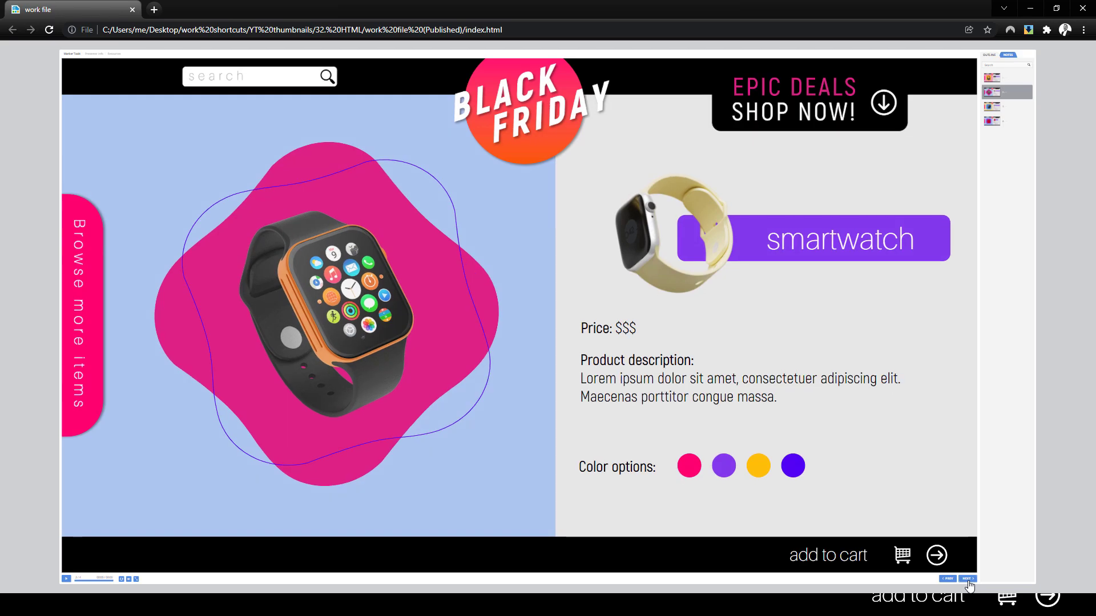
left_click(967, 579)
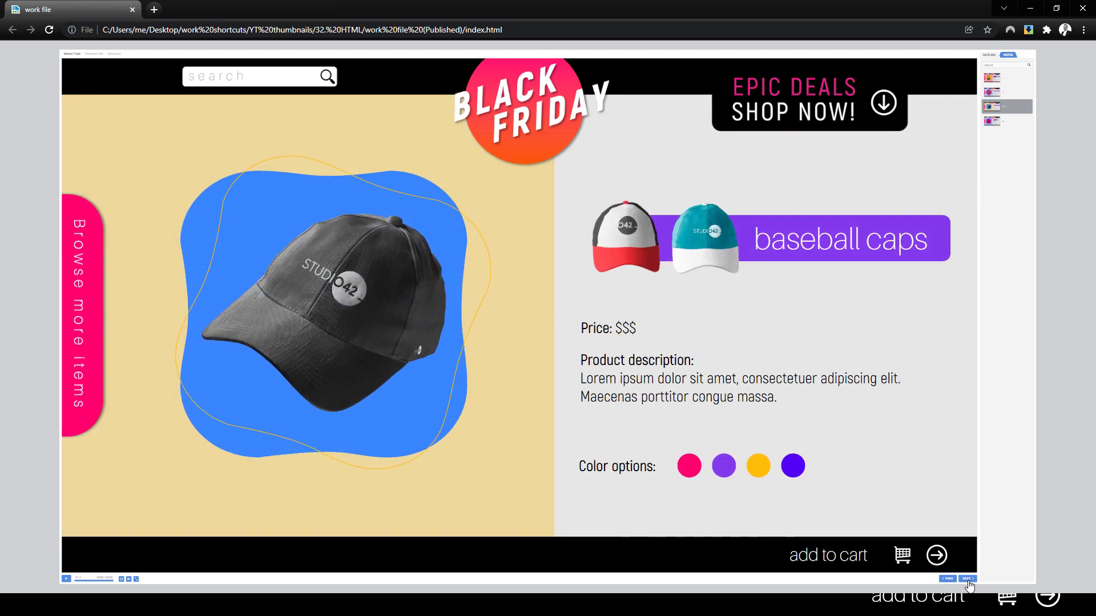
left_click(967, 580)
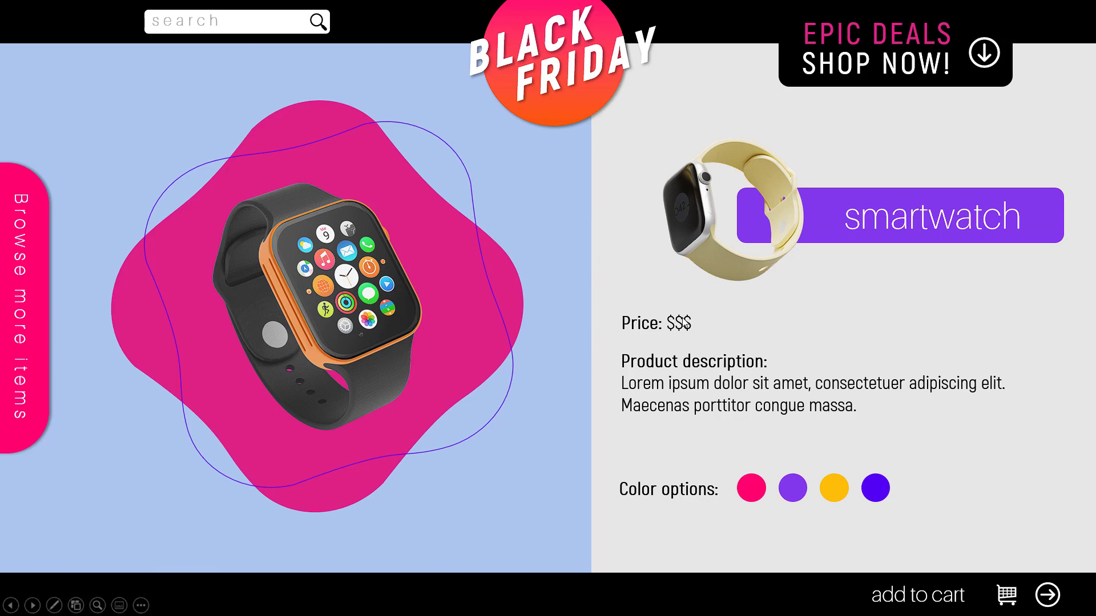
left_click(744, 320)
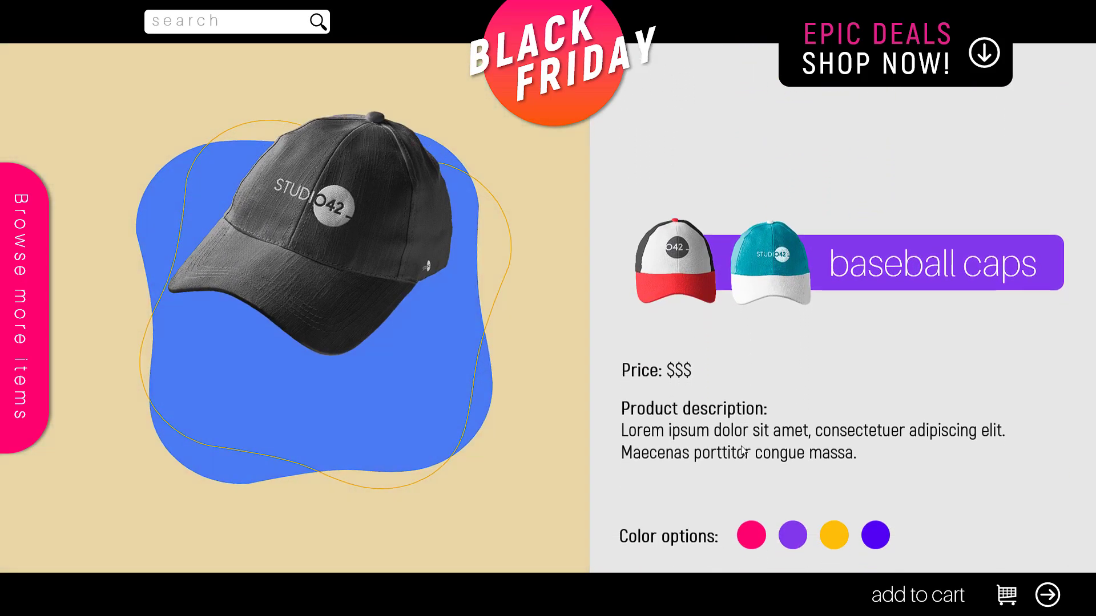
left_click(718, 337)
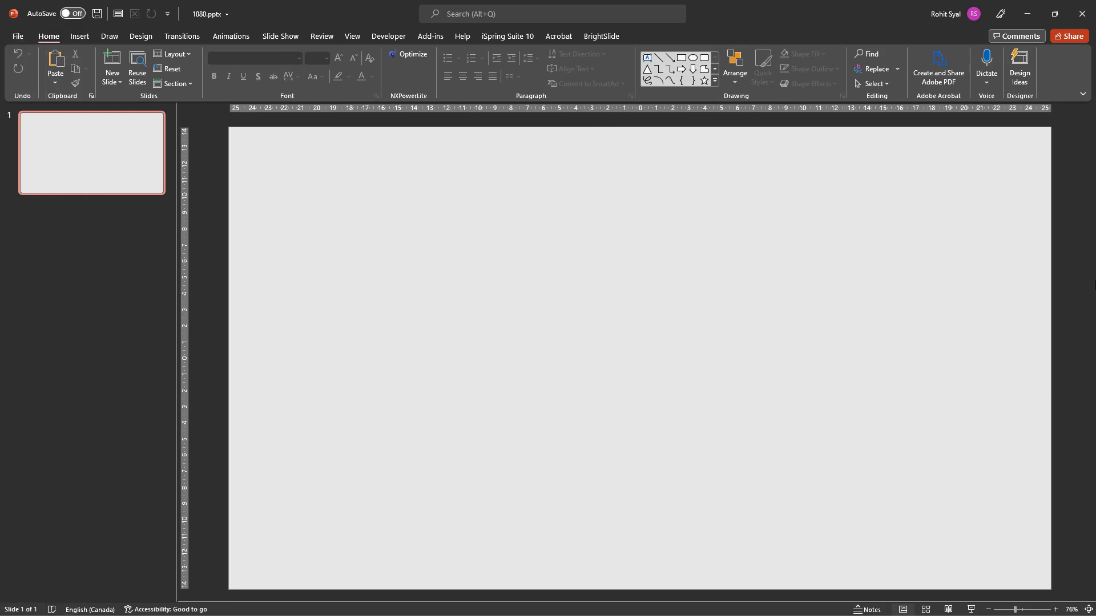
- Paste the copied slide with the four product pictures before the blank slide, keeping its source formatting
right_click(133, 109)
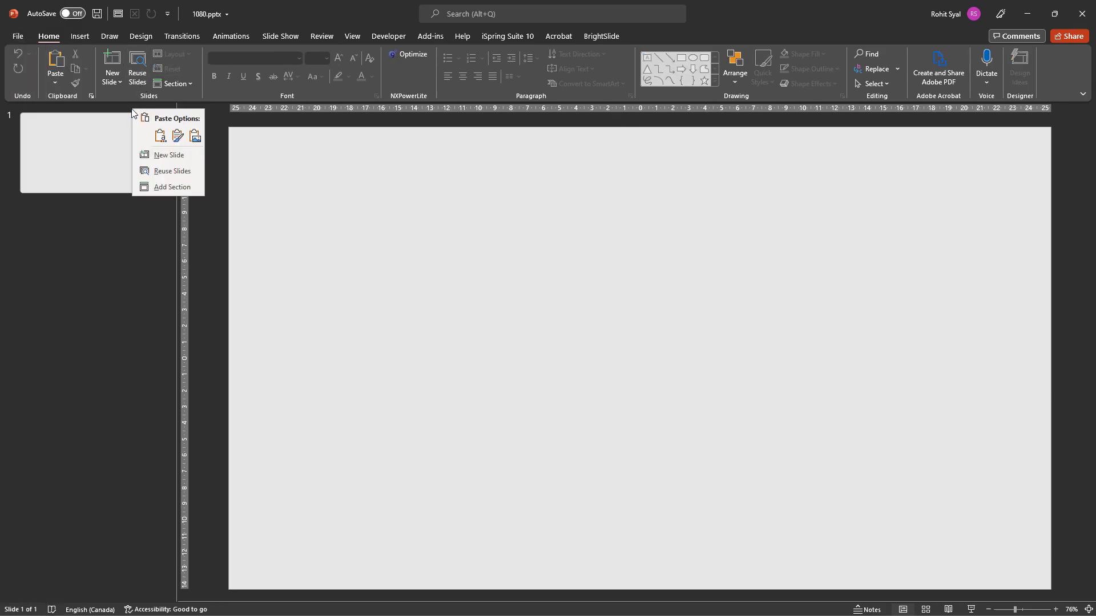
left_click(173, 135)
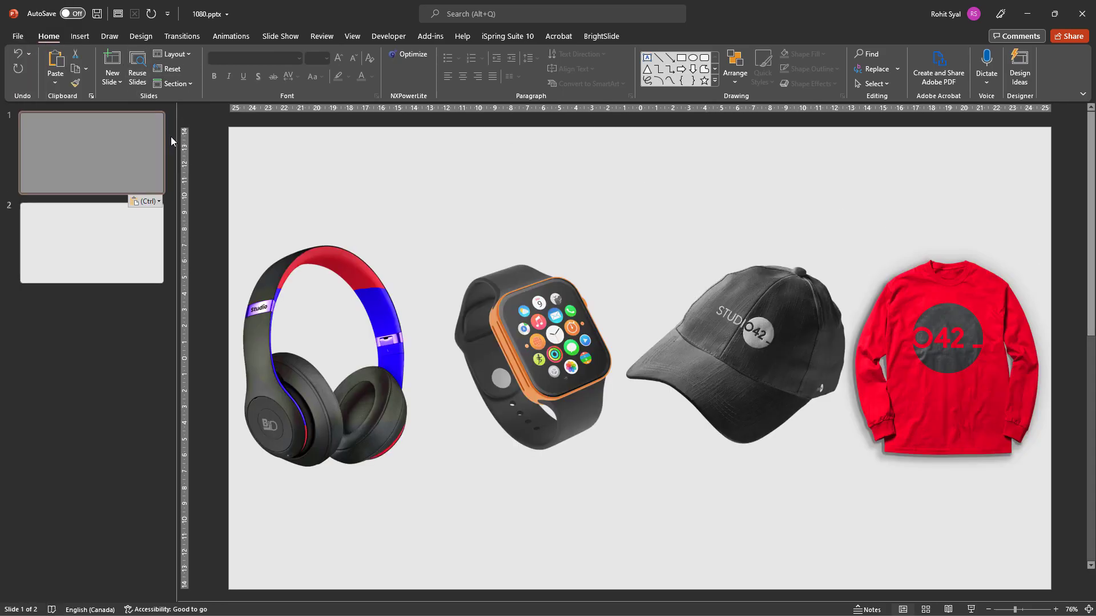
scroll(347, 208, "down", 3)
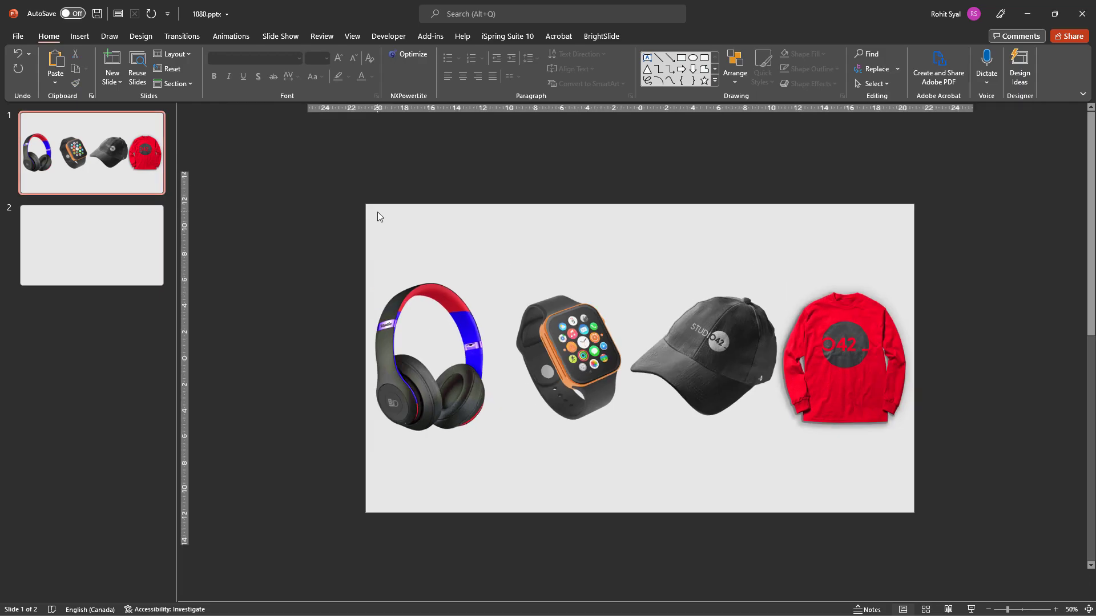
- Copy the headphones picture from slide 1 onto slide 2 and move it further in from the slide's left edge
left_click(122, 252)
left_click(91, 177)
left_click(402, 377)
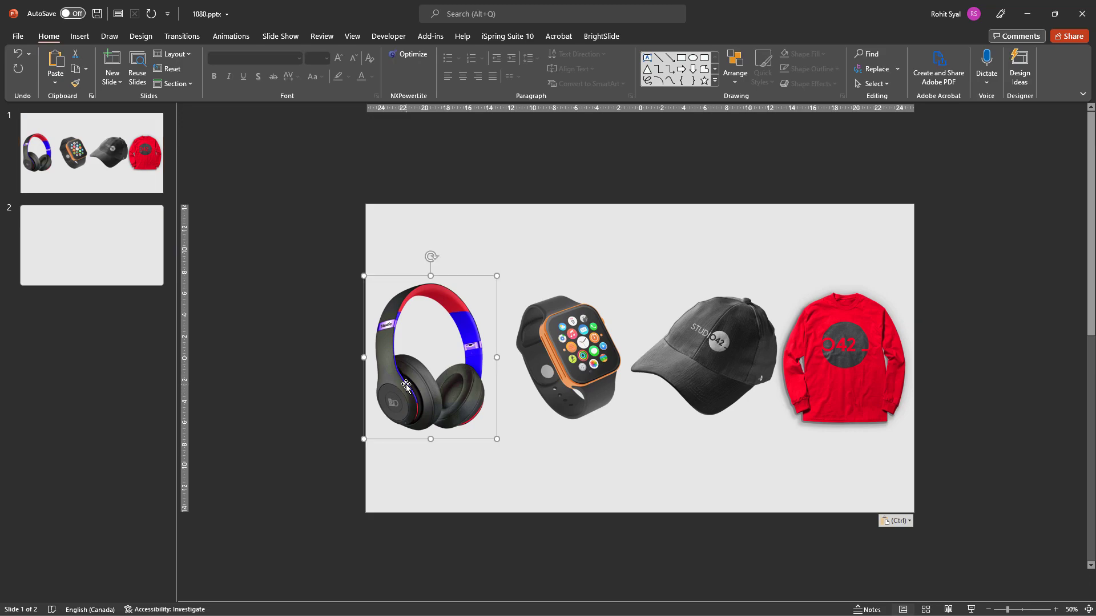
left_click(88, 267)
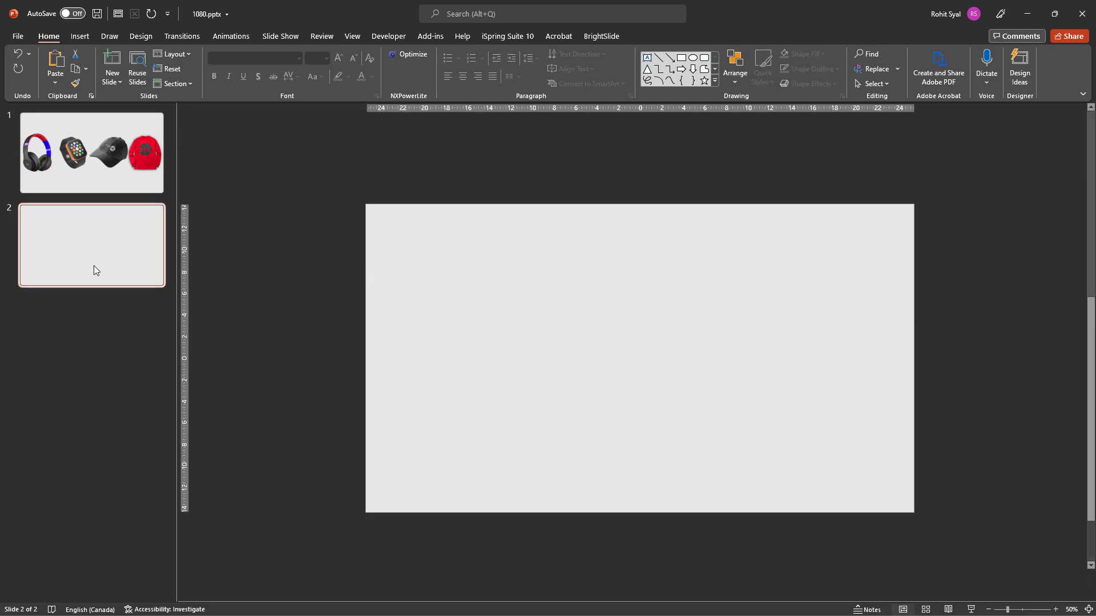
key("ctrl+v")
left_click_drag(425, 367, 533, 392)
left_click(435, 395)
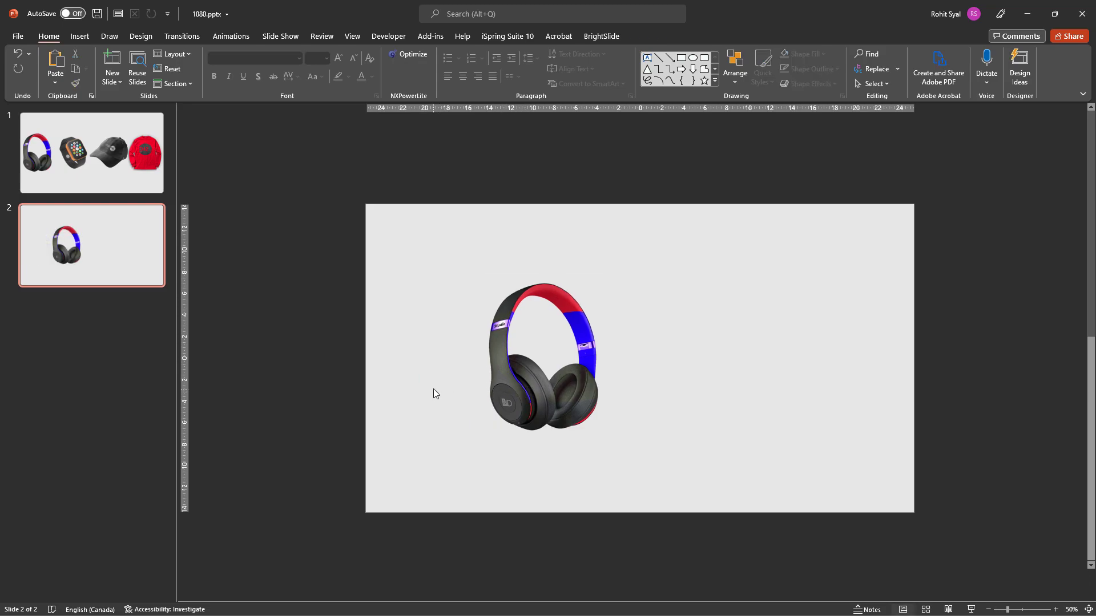
- Draw a long thin rectangle, about 49.21 cm by 1.85 cm, and shift it left so it extends well off the slide
left_click(684, 59)
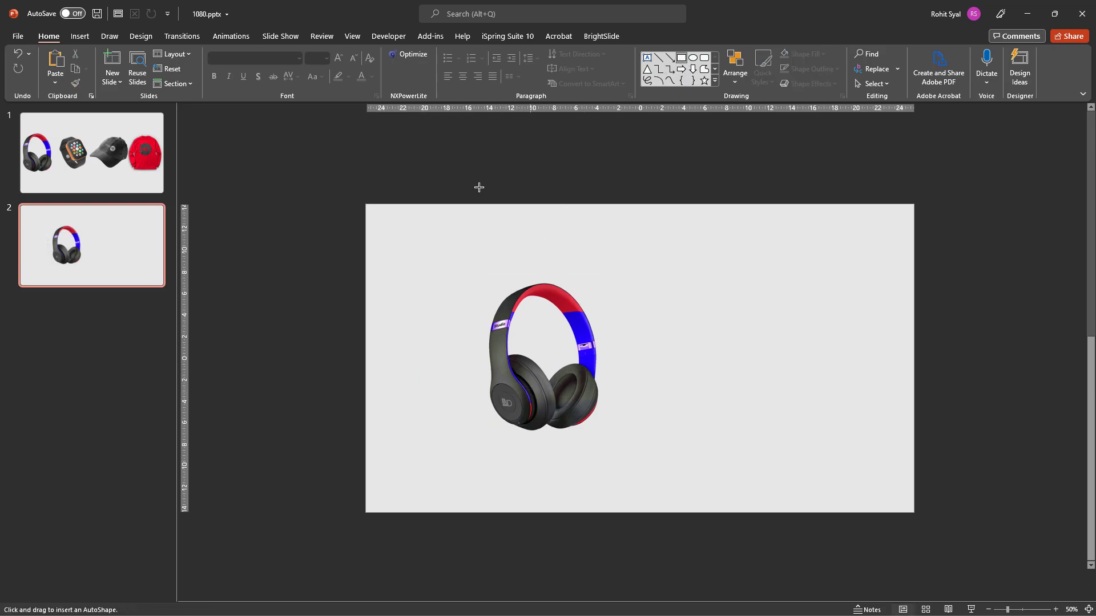
left_click_drag(341, 343, 797, 363)
left_click_drag(619, 354, 404, 356)
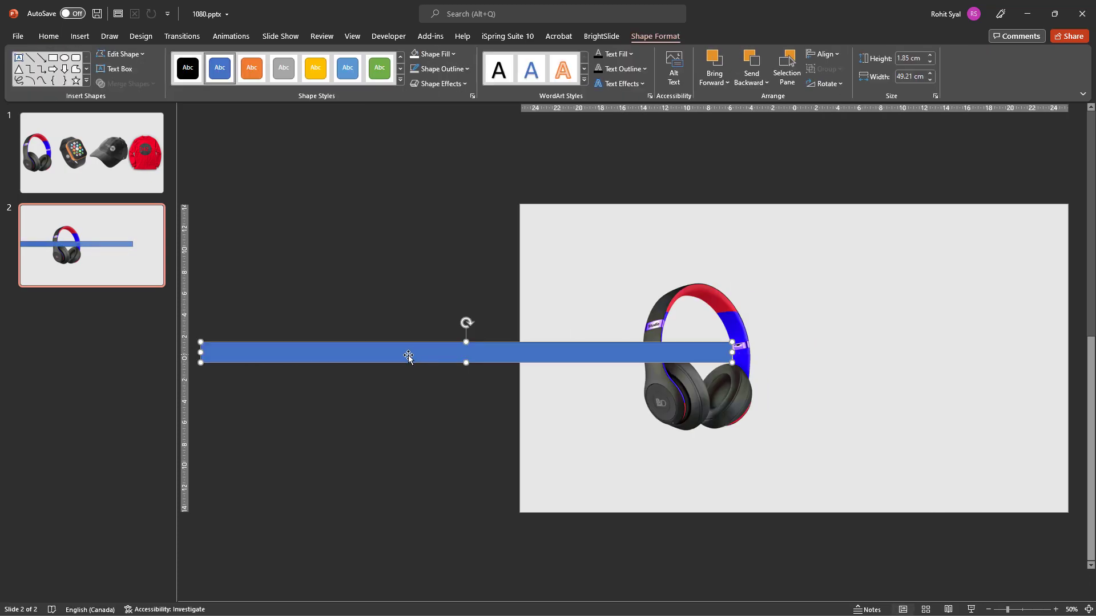
scroll(405, 359, "down", 2)
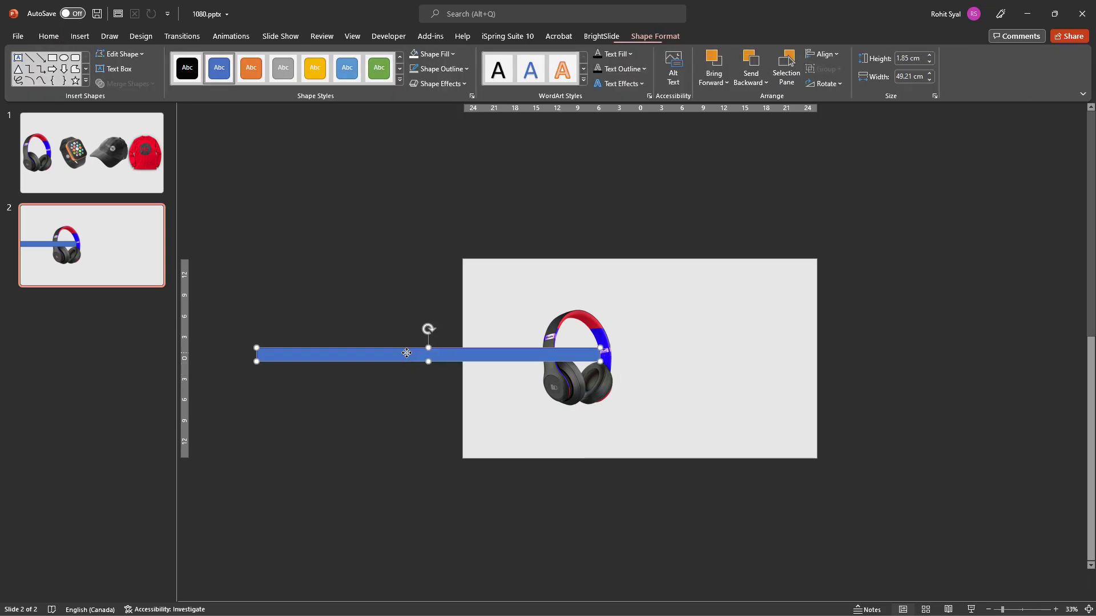
left_click_drag(488, 356, 497, 356)
- Bring the headphones picture to the front, position it over the blue bar's inner end, and group it with the bar
left_click(548, 370)
right_click(561, 374)
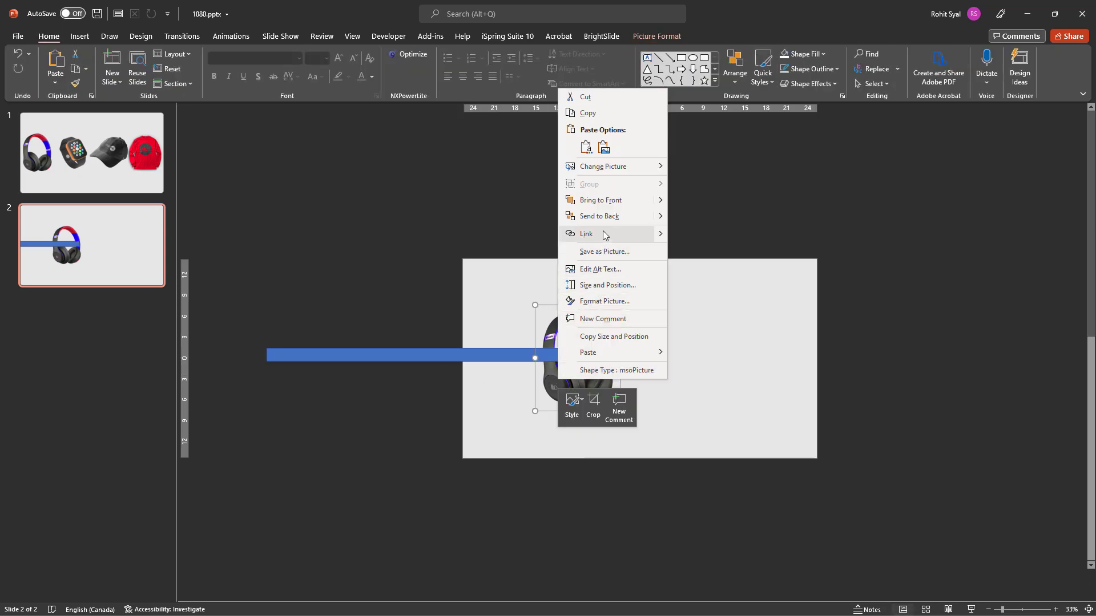
left_click(600, 199)
left_click_drag(563, 372, 557, 378)
left_click_drag(478, 358, 462, 357)
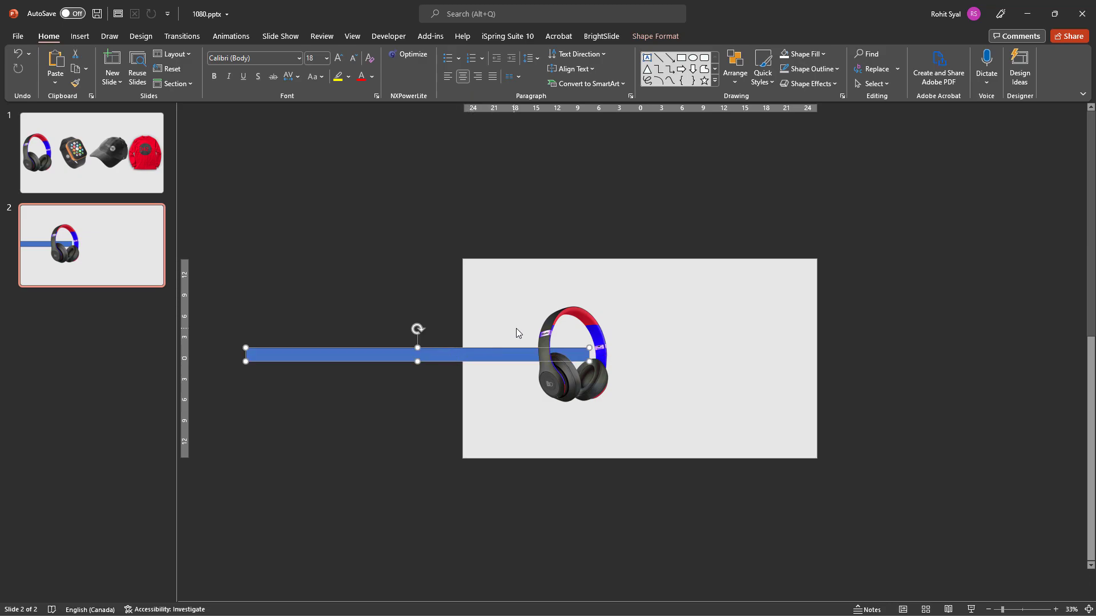
left_click(546, 340, "shift")
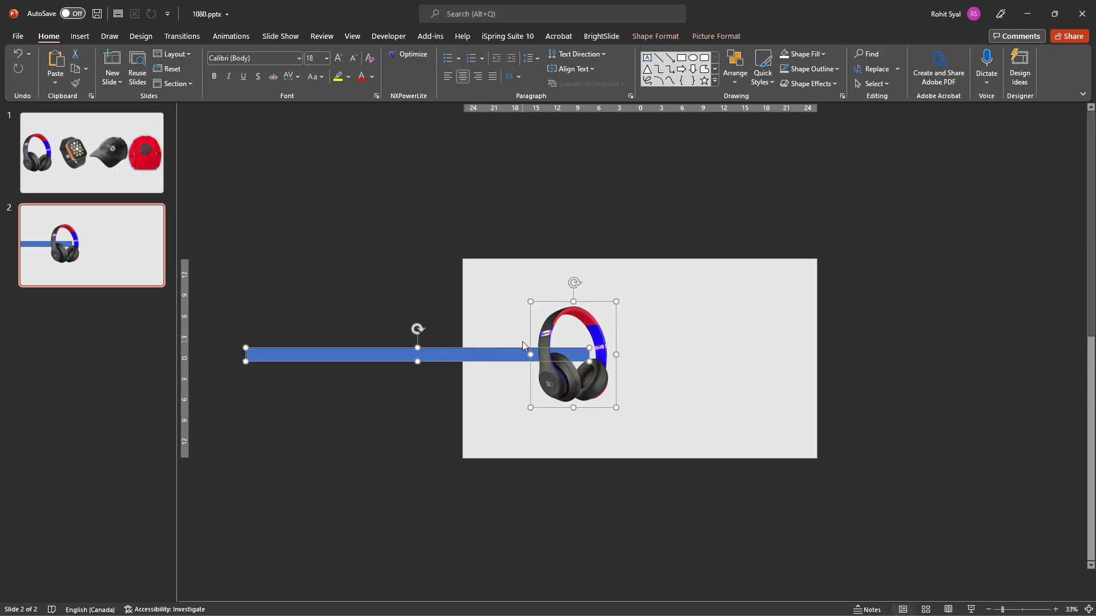
key("ctrl+g")
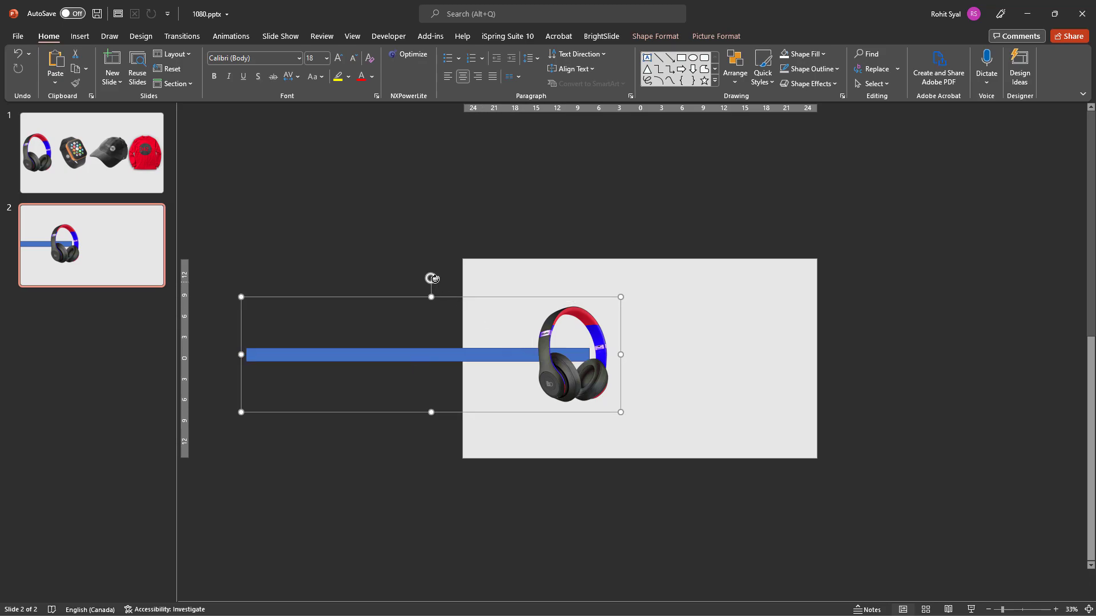
- Try rotating the grouped headphones and bar around their shared centre, and return the group to its original orientation
left_click_drag(431, 277, 396, 354)
key("ctrl+z")
key("ctrl+y")
key("ctrl+z")
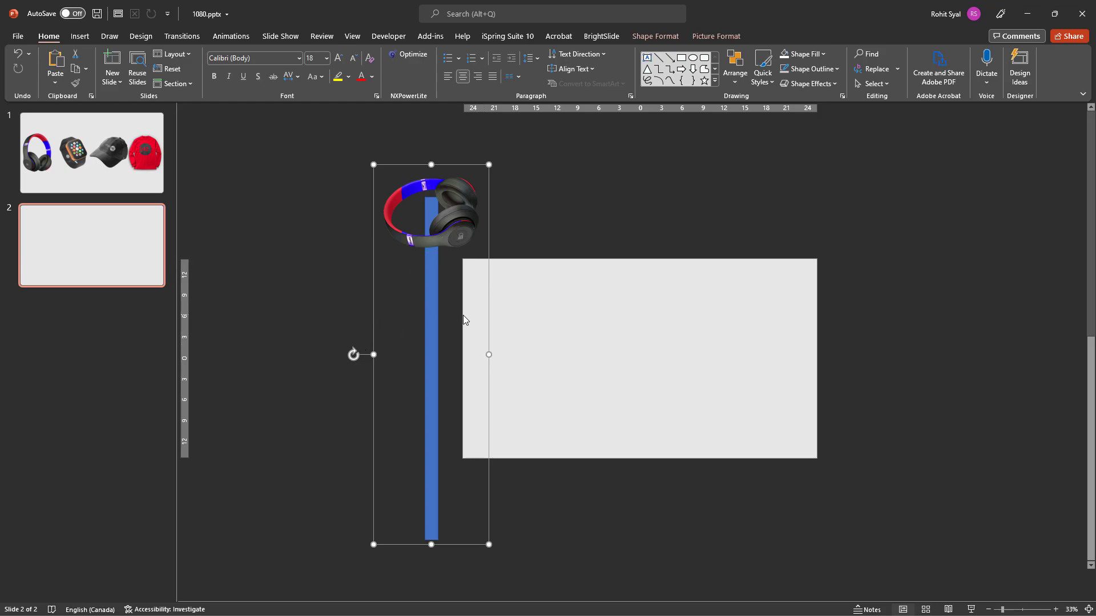
left_click_drag(350, 355, 497, 360)
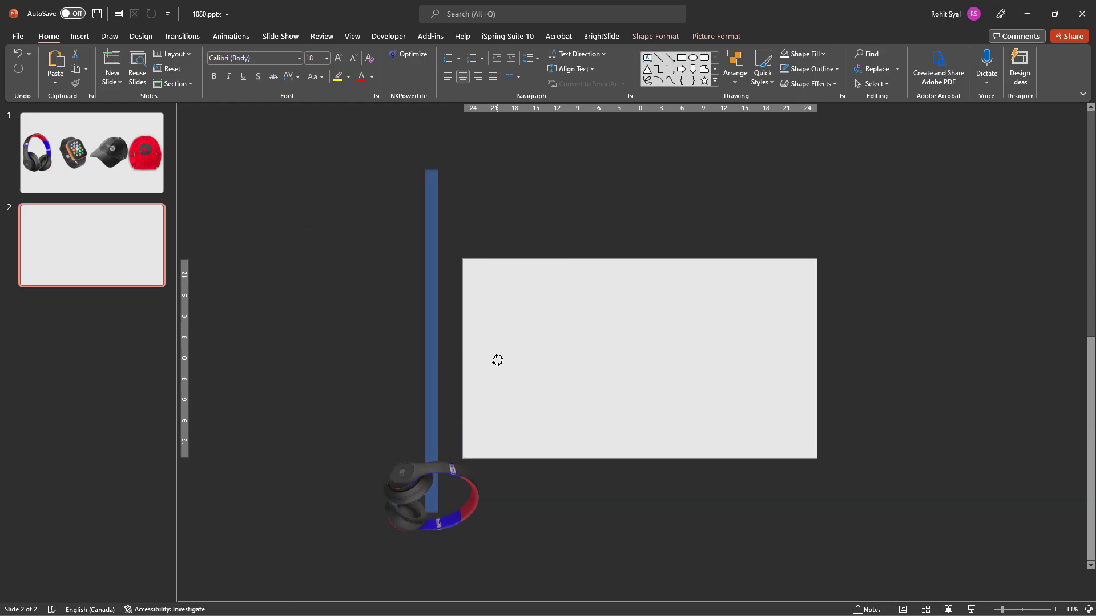
left_click_drag(500, 353, 451, 227)
left_click(406, 252)
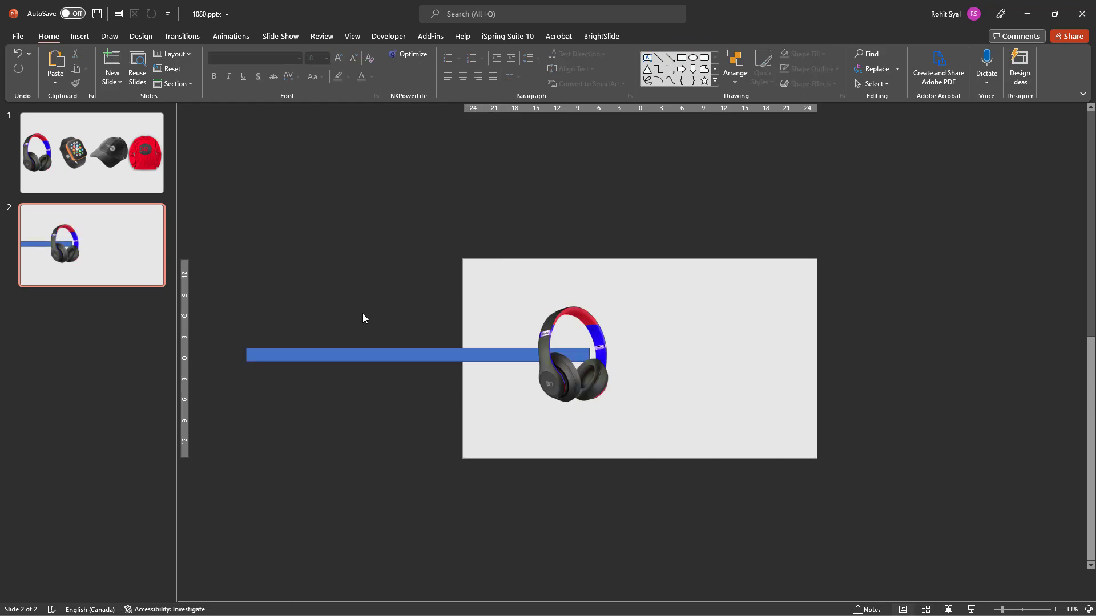
- Add three new blank slides after slide 2
left_click(108, 301)
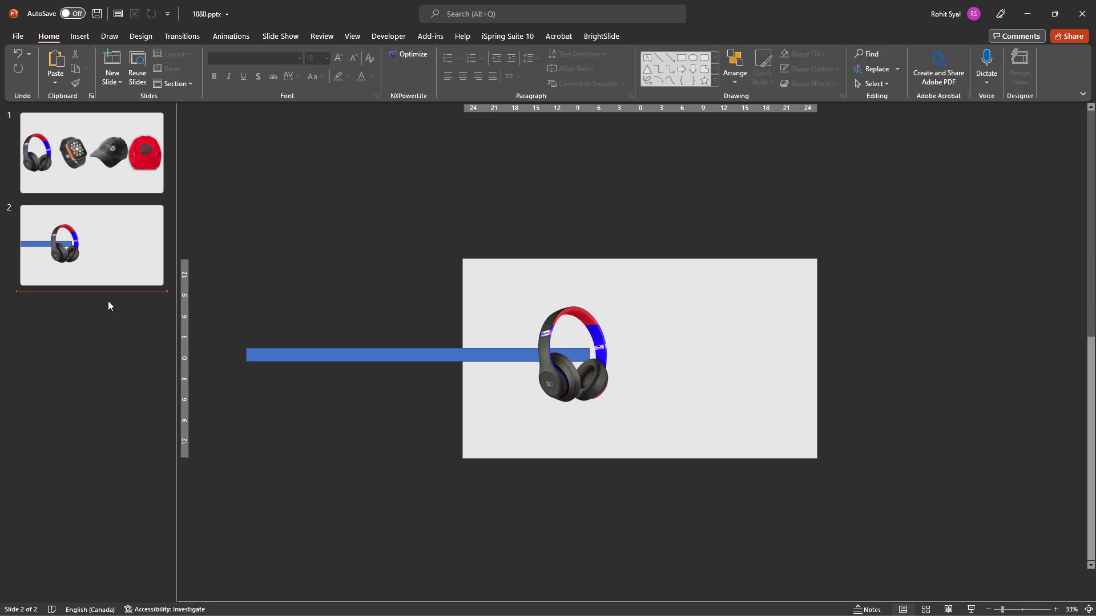
right_click(108, 300)
left_click(135, 348)
right_click(103, 388)
left_click(124, 429)
right_click(99, 493)
left_click(129, 532)
- Copy only the blue bar out of the headphones group on slide 2 and paste it onto slide 3
left_click(81, 250)
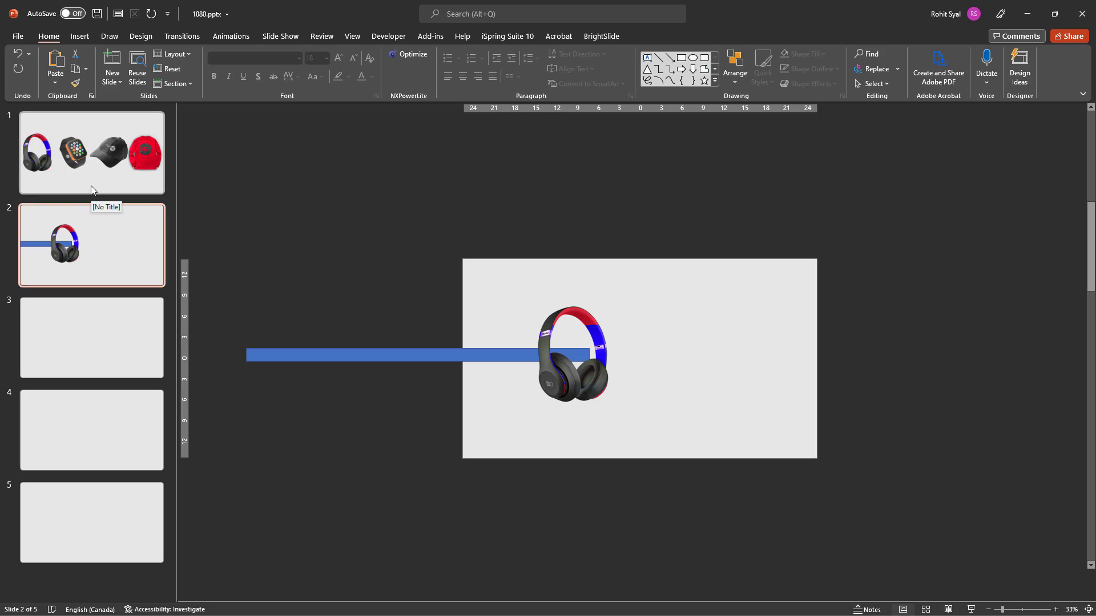
left_click(281, 358)
left_click(291, 355)
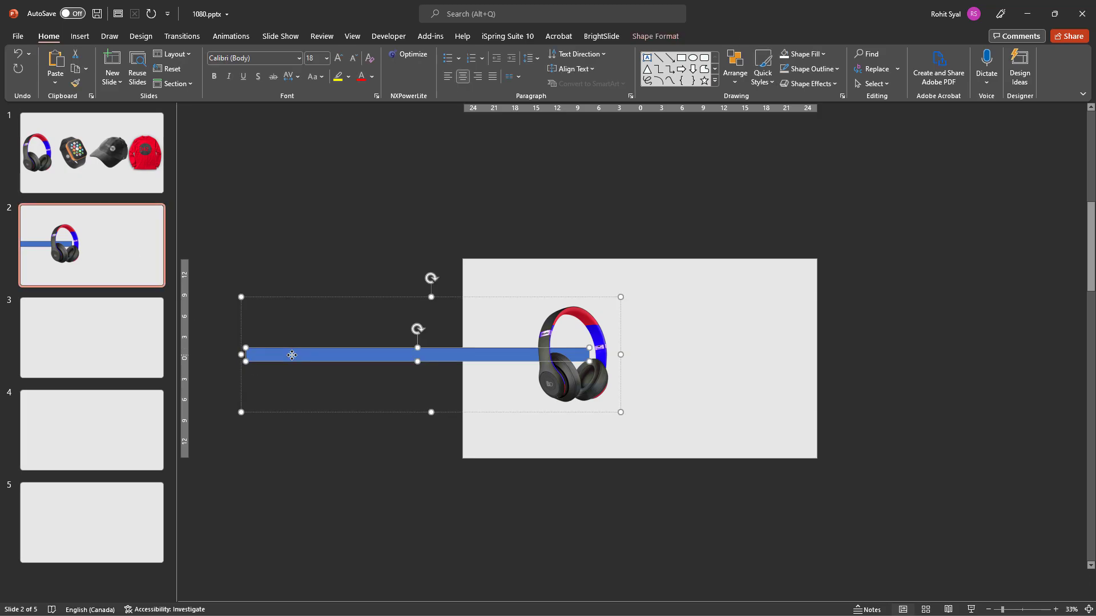
key("ctrl+c")
left_click(120, 356)
key("ctrl+v")
left_click(344, 392)
- Copy the smartwatch picture from slide 1 onto slide 3, place it over the bar's inner end, and group it with the bar
left_click(102, 169)
left_click(562, 361)
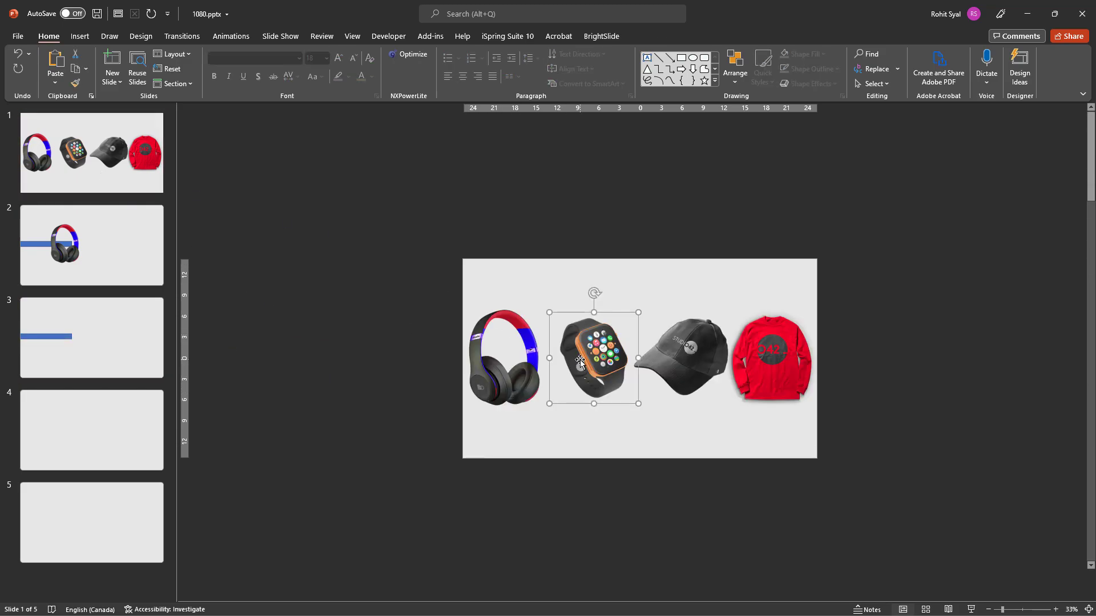
key("ctrl+c")
left_click(128, 335)
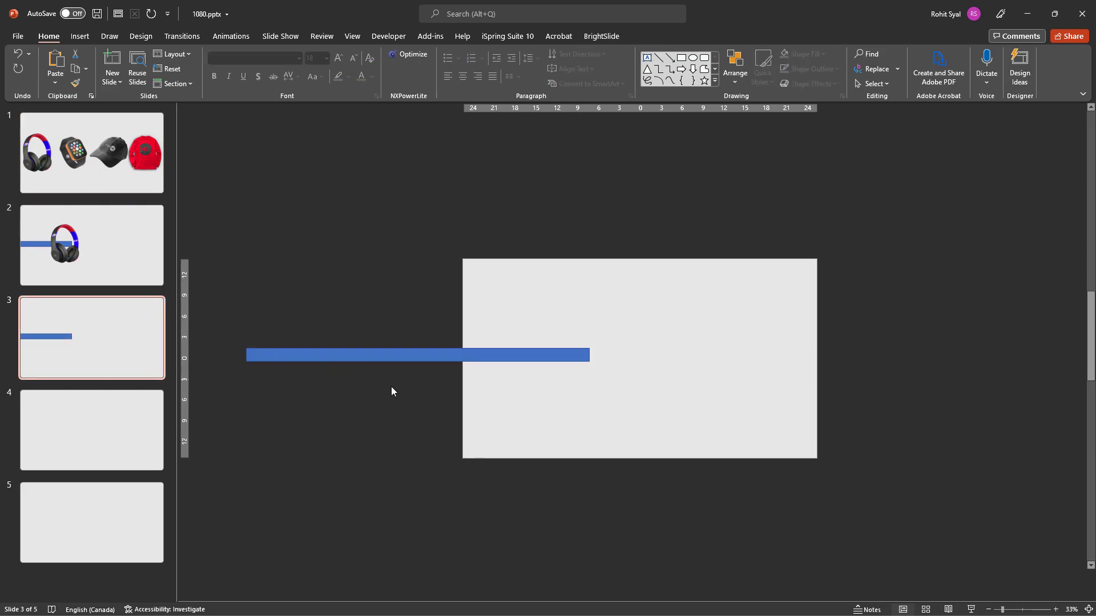
key("ctrl+v")
left_click_drag(593, 363, 569, 360)
left_click(461, 357, "shift")
key("ctrl+g")
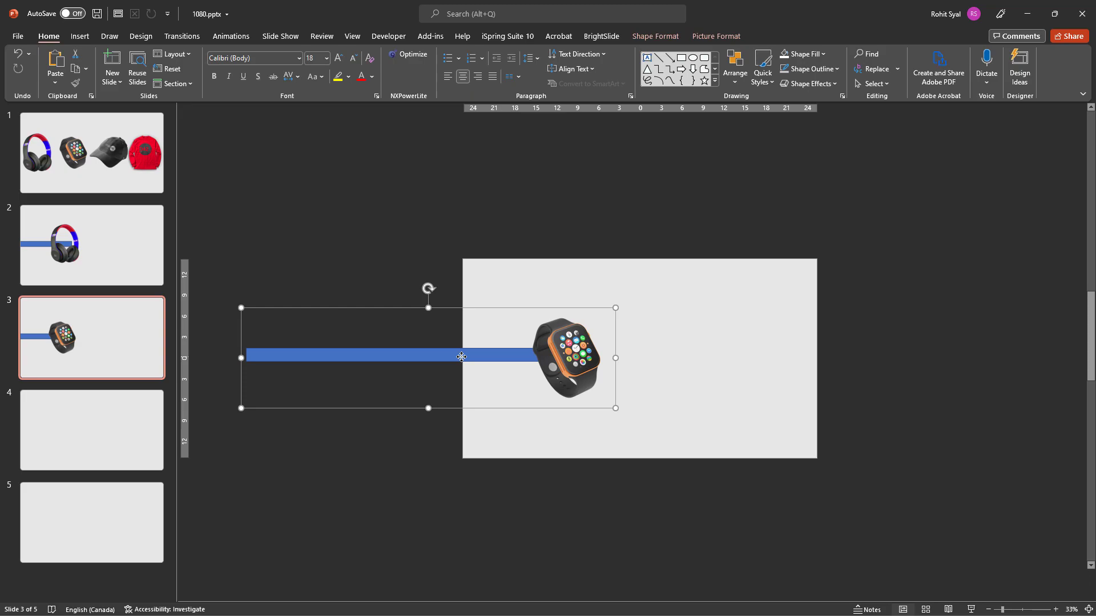
left_click_drag(425, 287, 416, 263)
left_click(360, 286)
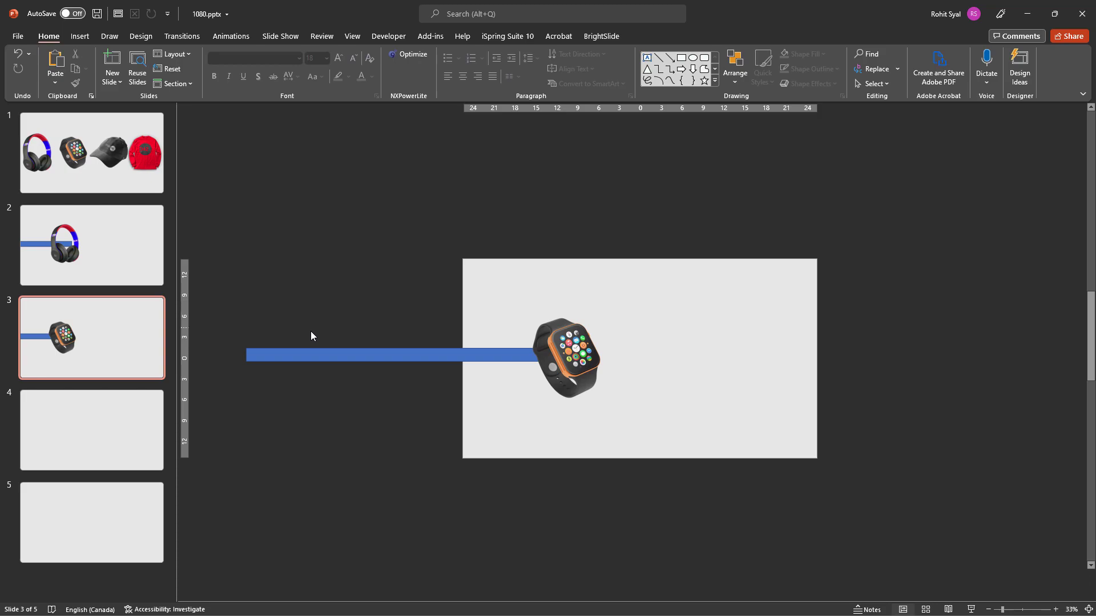
- Copy the blue bar out of the smartwatch group and paste it onto slide 4
left_click(316, 348)
key("ctrl+c")
key("Page_Down")
key("ctrl+v")
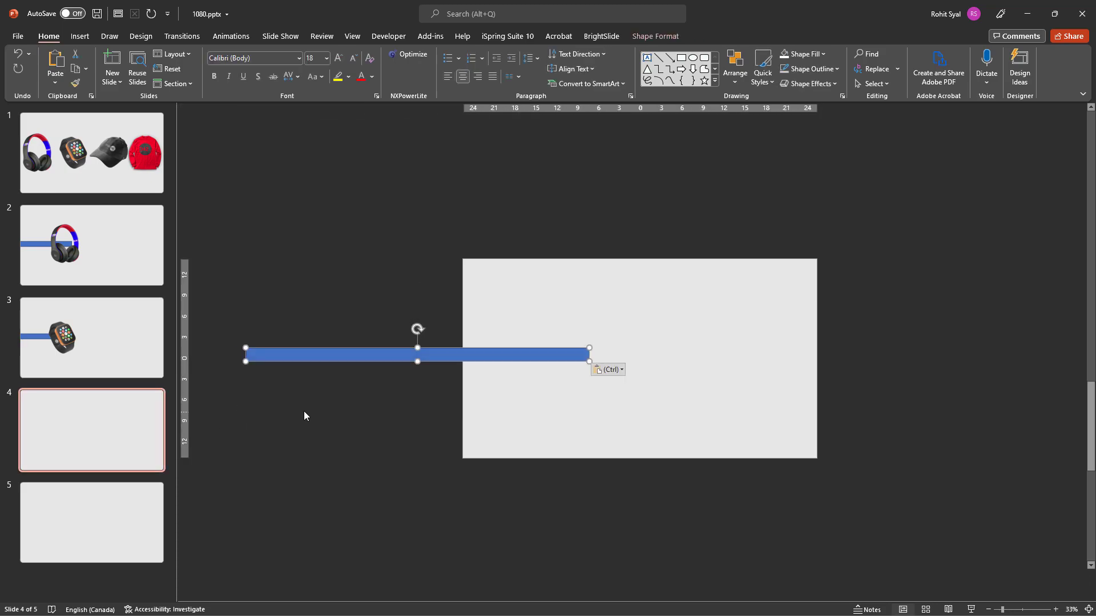
- Copy the baseball cap picture from slide 1 onto slide 4, place it over the bar's inner end, and group it with the bar
key("Home")
left_click(688, 362)
key("ctrl+c")
left_click(117, 420)
key("ctrl+v")
left_click_drag(665, 365, 545, 365)
left_click(437, 360, "shift")
key("ctrl+g")
mouse_move(432, 292)
left_mouse_down()
mouse_move(306, 320)
mouse_move(330, 365)
mouse_move(393, 418)
mouse_move(538, 360)
mouse_move(533, 369)
mouse_move(486, 303)
mouse_move(437, 276)
left_mouse_up()
left_click(381, 268)
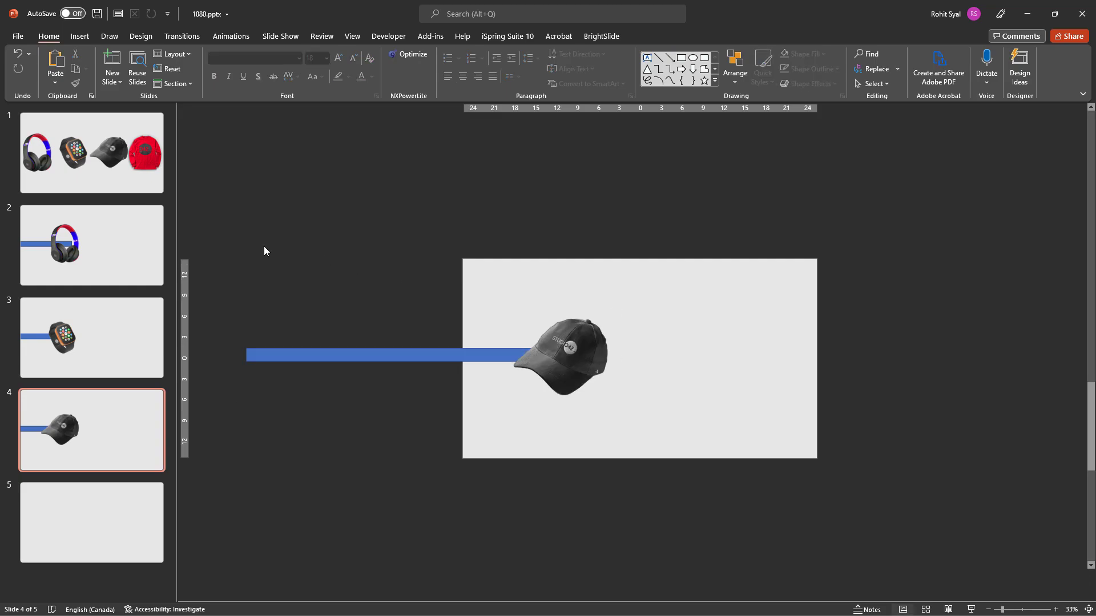
- Copy the blue bar out of the baseball cap group on slide 4 and paste it onto slide 5
left_click(152, 489)
left_click(81, 425)
left_click(375, 354)
left_click(375, 354)
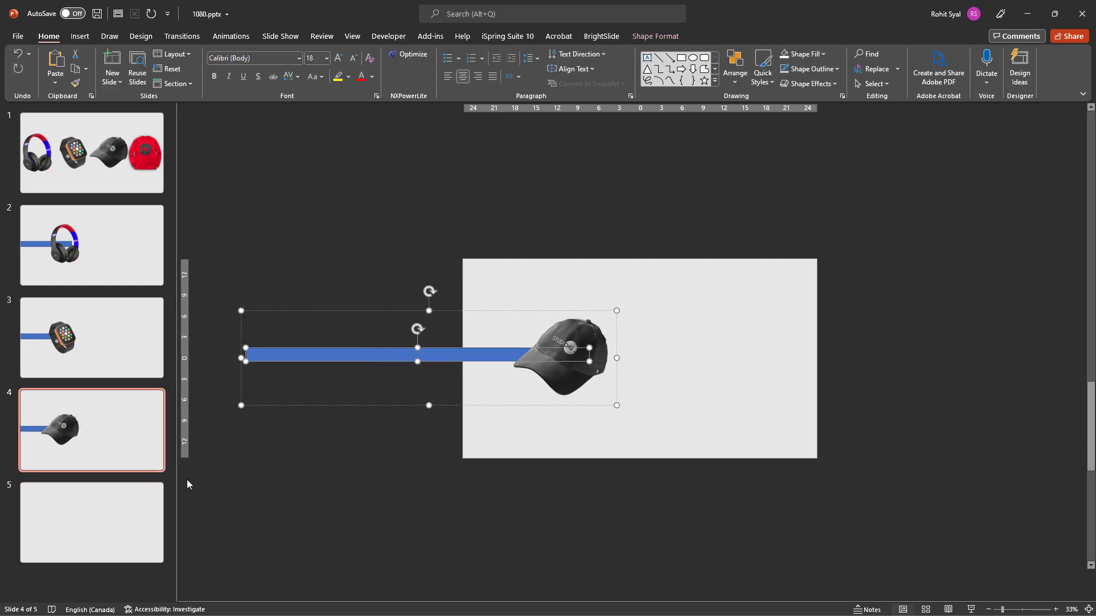
key("ctrl+c")
key("Page_Down")
key("ctrl+v")
- Copy the red shirt picture from slide 1 onto slide 5, place it over the bar's inner end, and group it with the bar
left_click(91, 153)
left_click(770, 359)
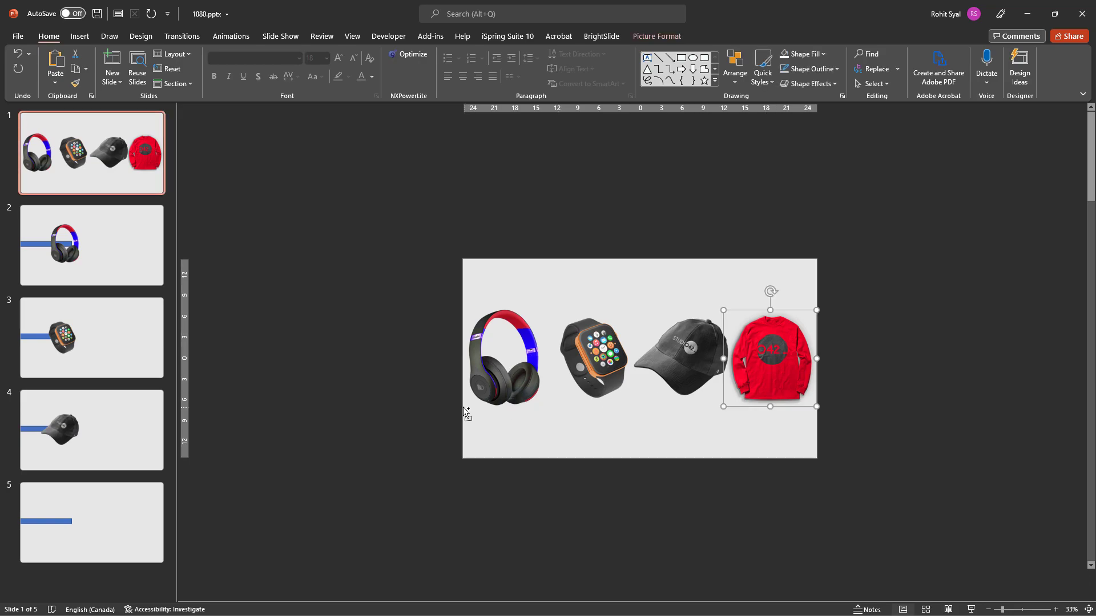
left_click(92, 519)
left_click_drag(770, 359, 588, 358)
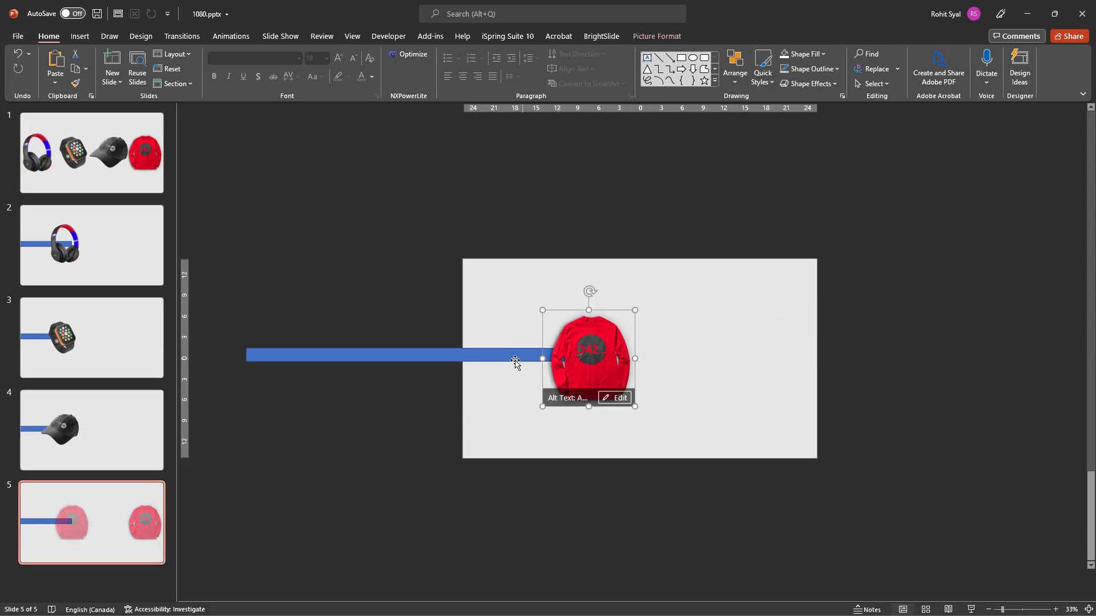
left_click(418, 359, "shift")
key("ctrl+g")
left_click_drag(440, 287, 492, 276)
key("Escape")
key("Escape")
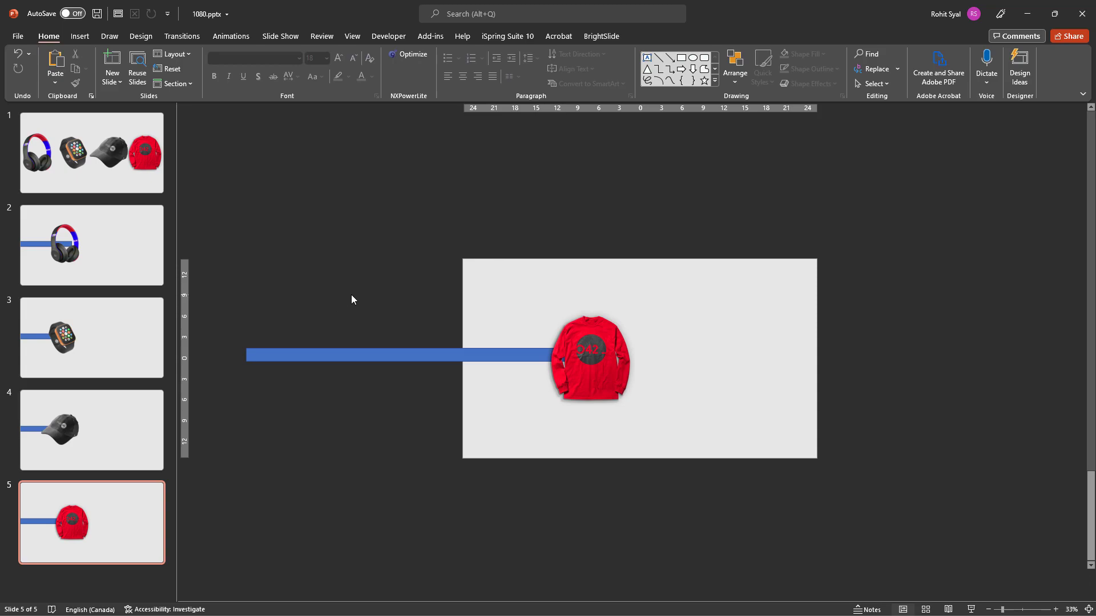
- Copy the smartwatch group from slide 3 onto slide 2 and rotate it 90° counterclockwise so the watch points upward off the slide
left_click(125, 262)
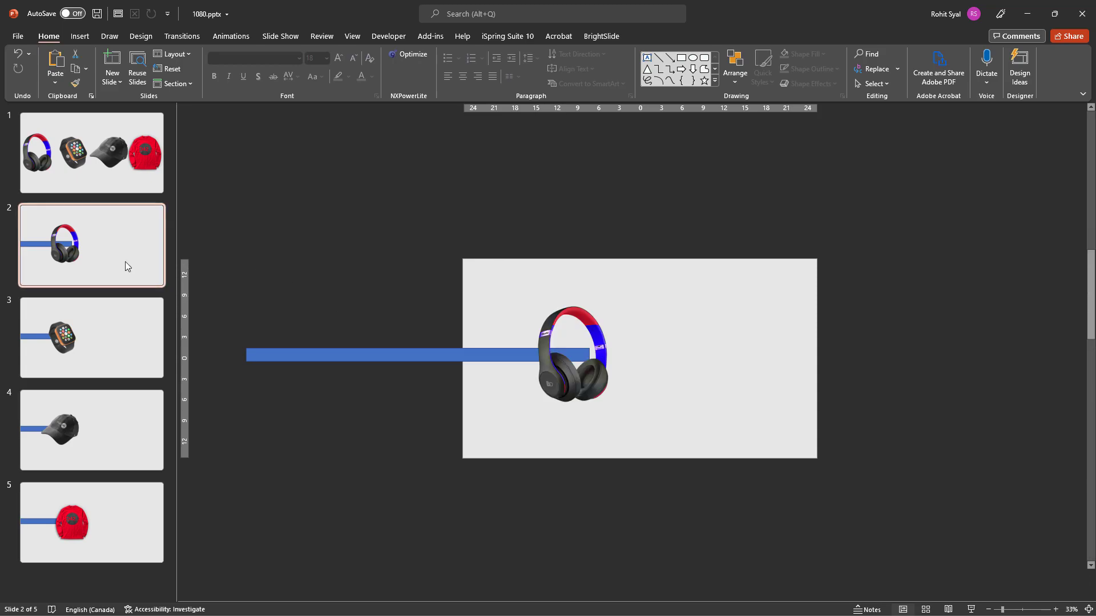
left_click(123, 329)
left_click(375, 360)
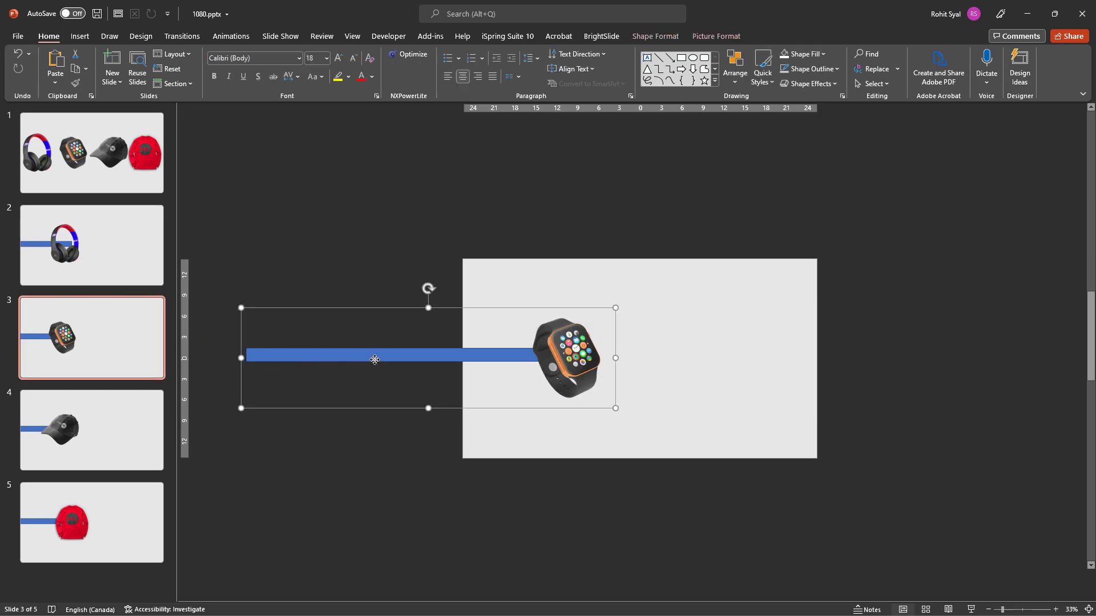
left_click(114, 274)
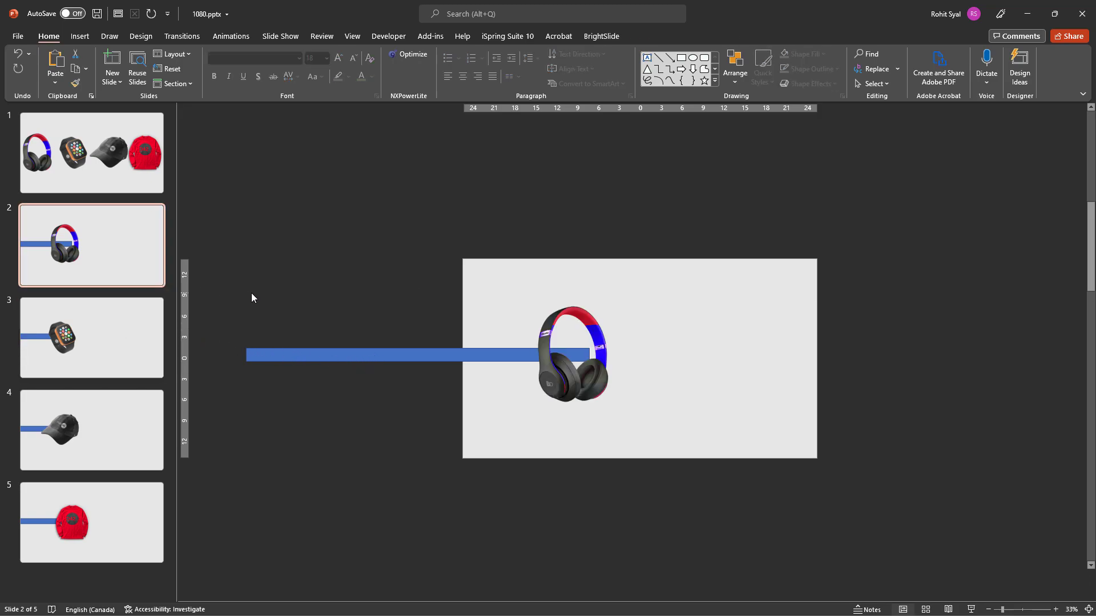
key("ctrl+v")
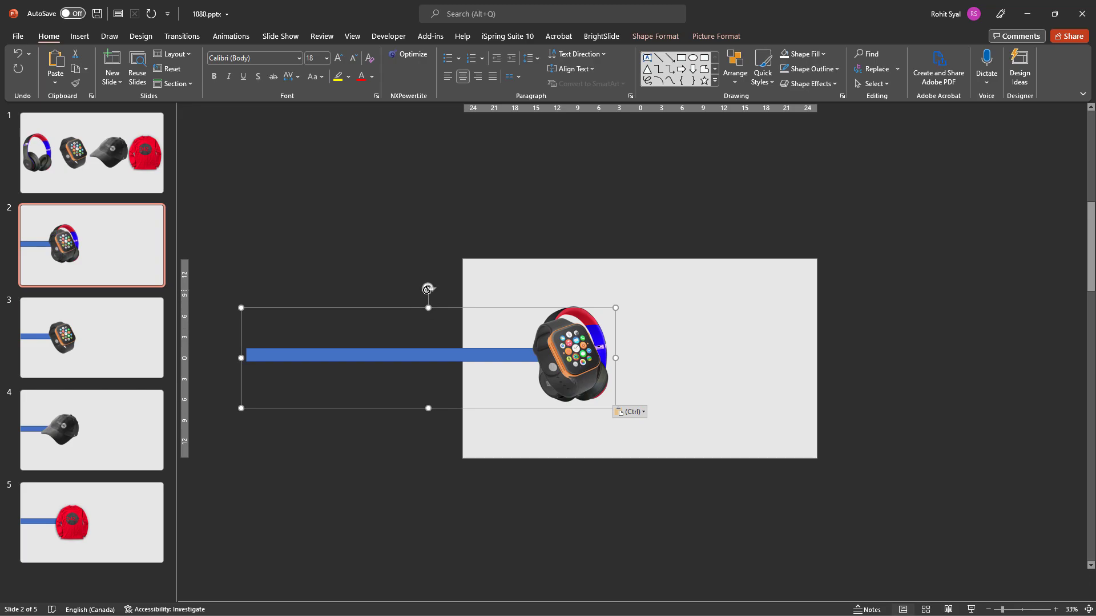
left_click_drag(427, 288, 359, 359)
- Copy the headphones group from slide 2 onto slide 3 and rotate it 90° clockwise so the headphones point downward off the slide
left_click(324, 358)
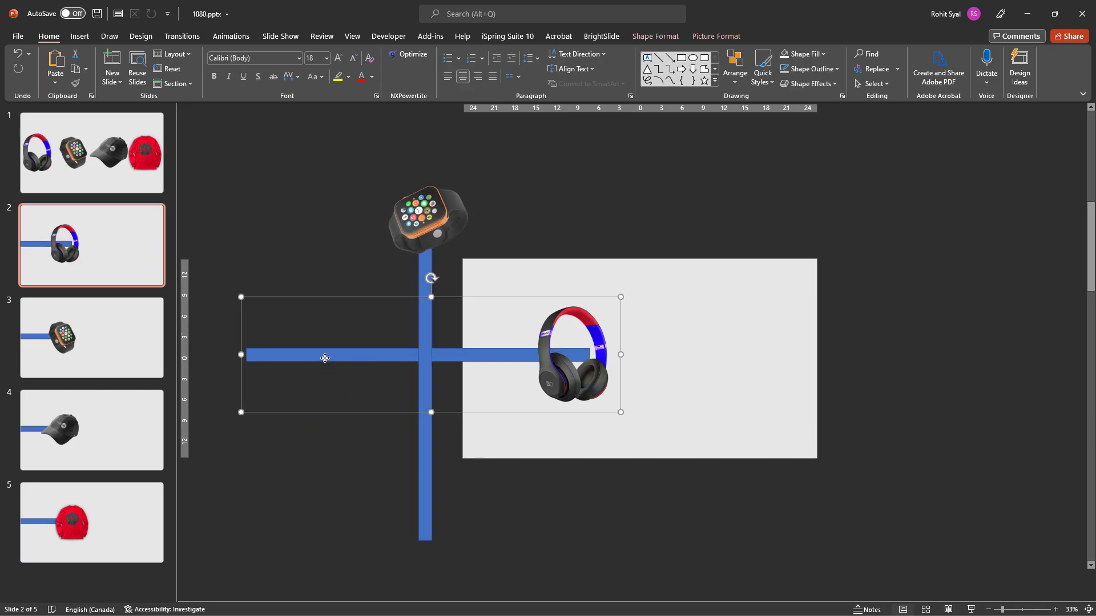
left_click(134, 338)
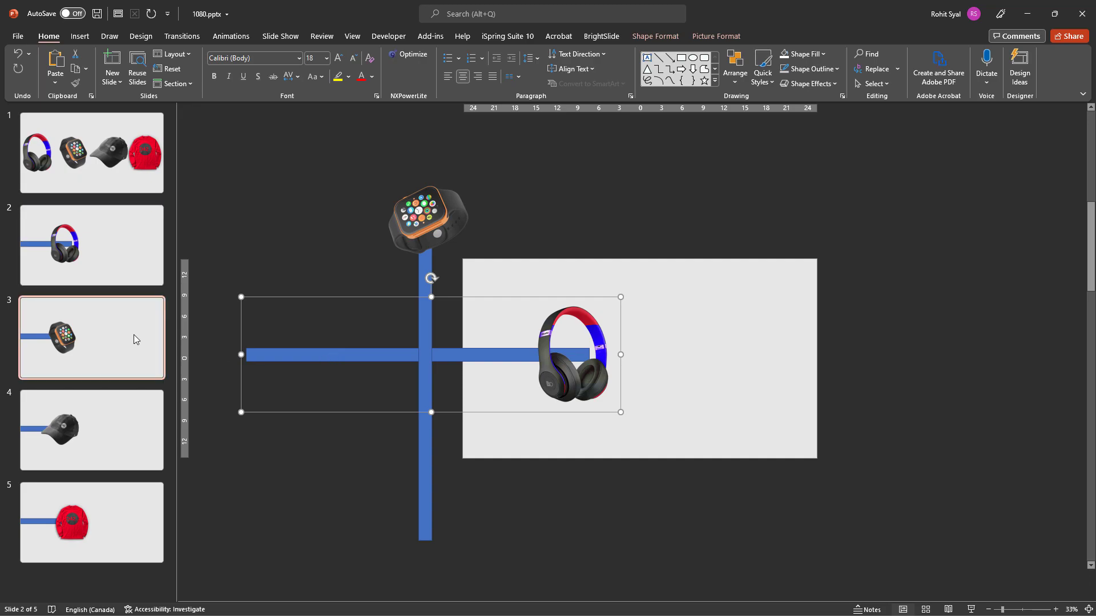
key("ctrl+v")
left_click_drag(431, 278, 482, 368)
left_click(323, 318)
- Apply the Morph transition to slide 3 and play the slide show from slide 2 to check the rotation
left_click(182, 36)
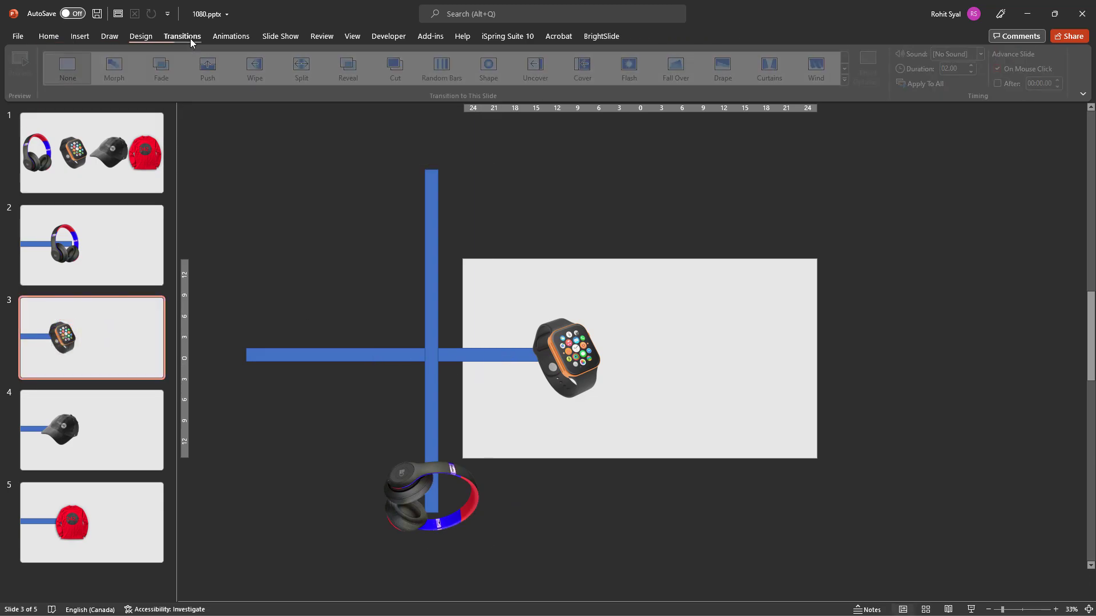
left_click(118, 67)
left_click(104, 247)
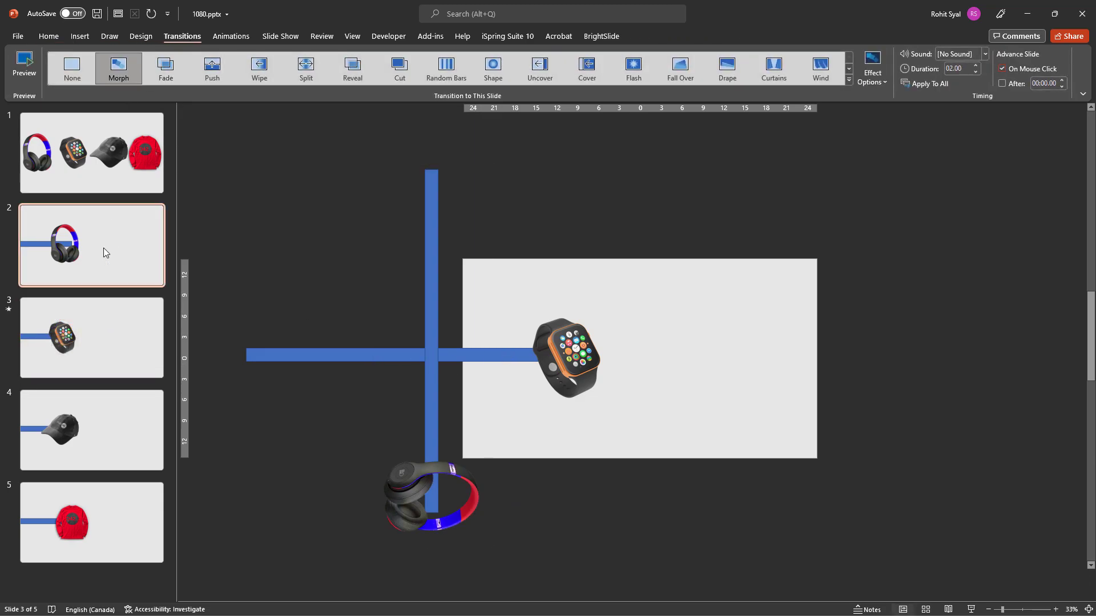
left_click(970, 610)
key("Right")
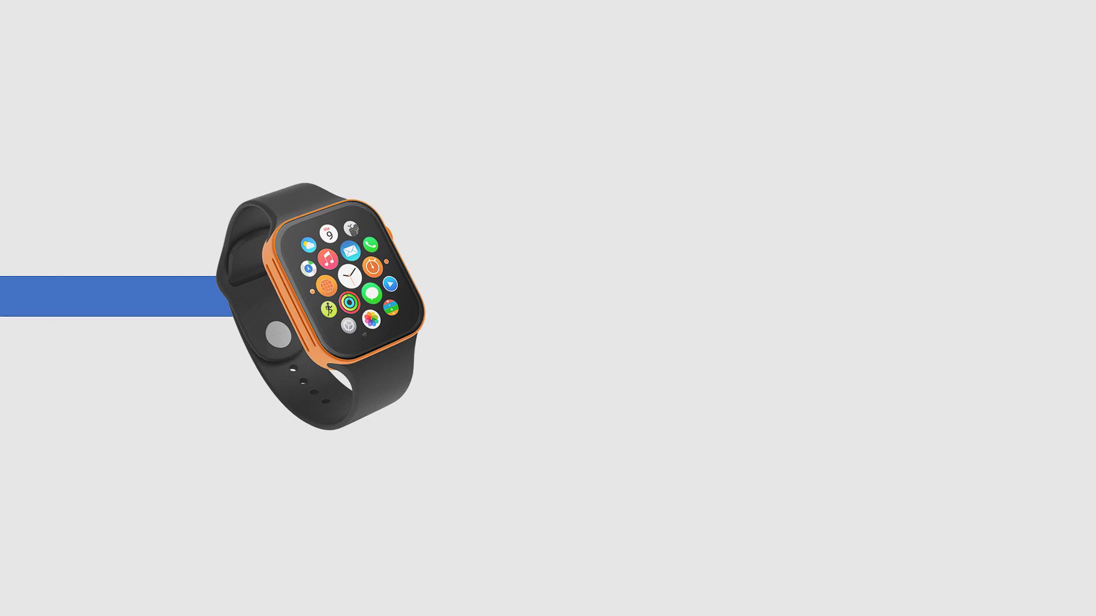
key("Escape")
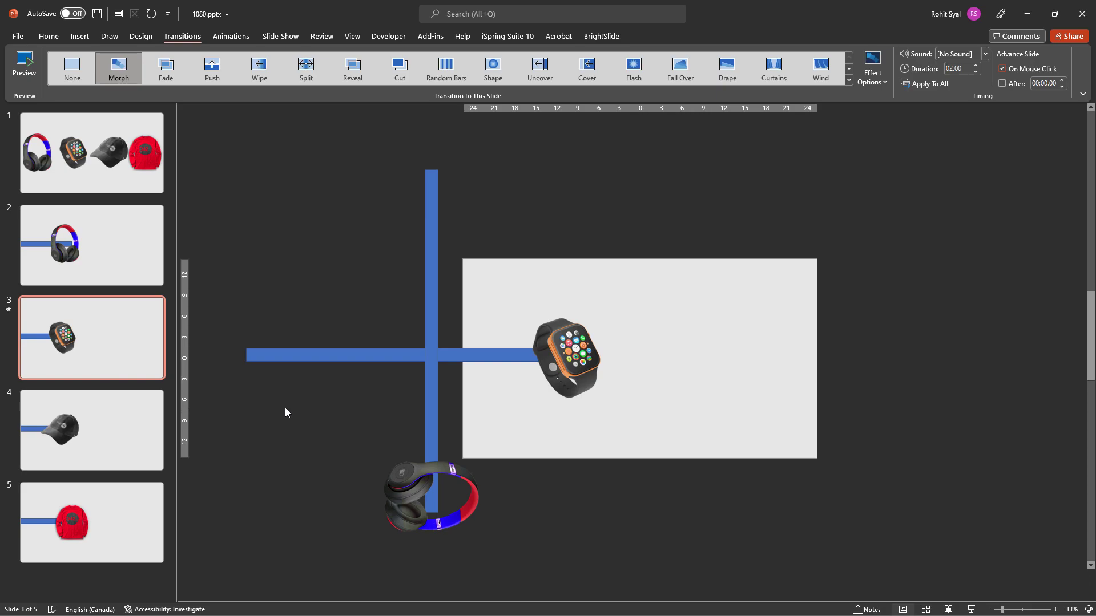
- Copy the smartwatch group from slide 3 onto slide 4 and rotate it 90° clockwise so the watch points downward
left_click(288, 349)
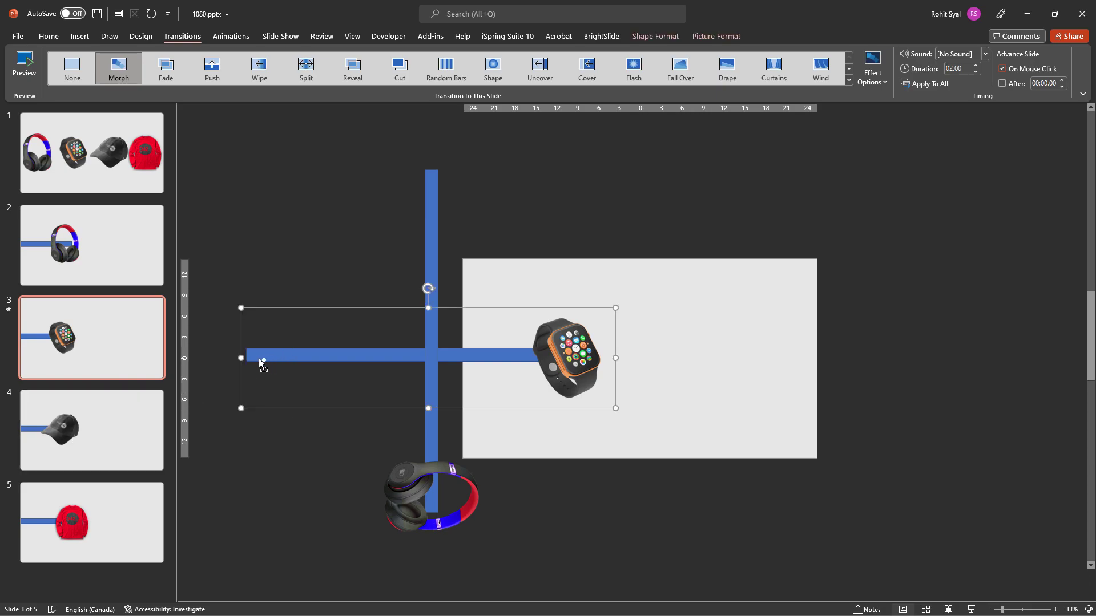
left_click(114, 430)
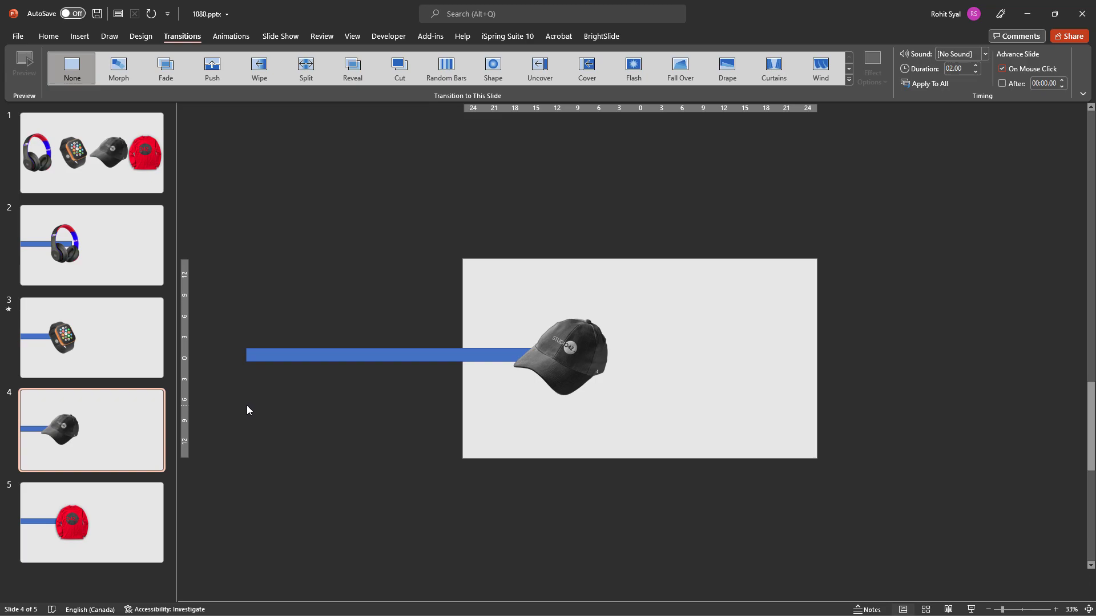
key("ctrl+v")
left_click_drag(475, 334, 494, 360)
left_click(335, 411)
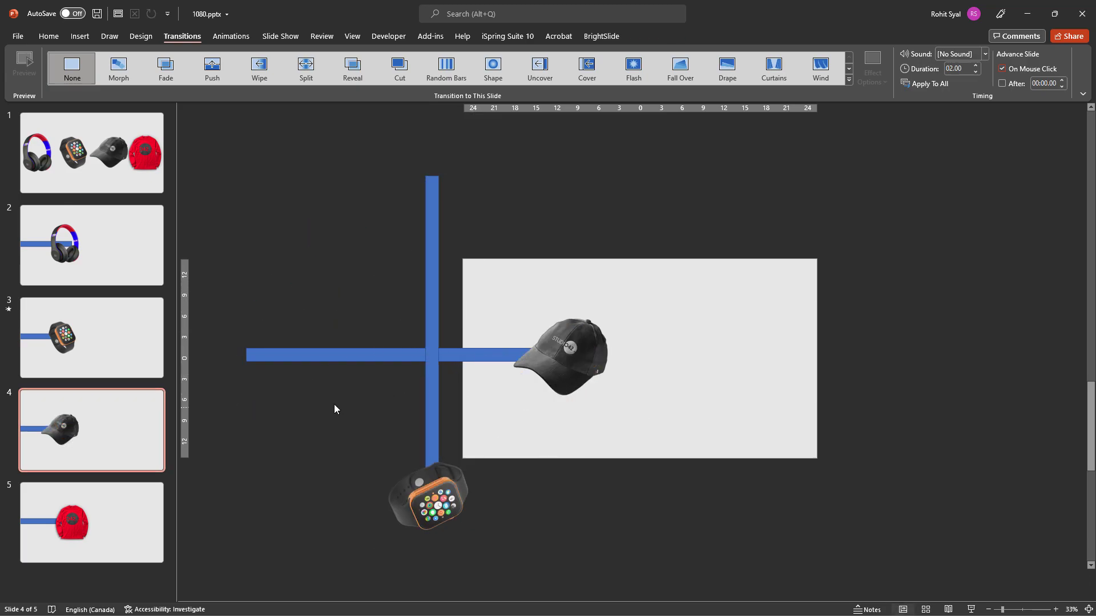
- Copy the baseball cap group from slide 4 onto slide 3 and rotate it 90° counterclockwise so the cap points upward
left_click(334, 360)
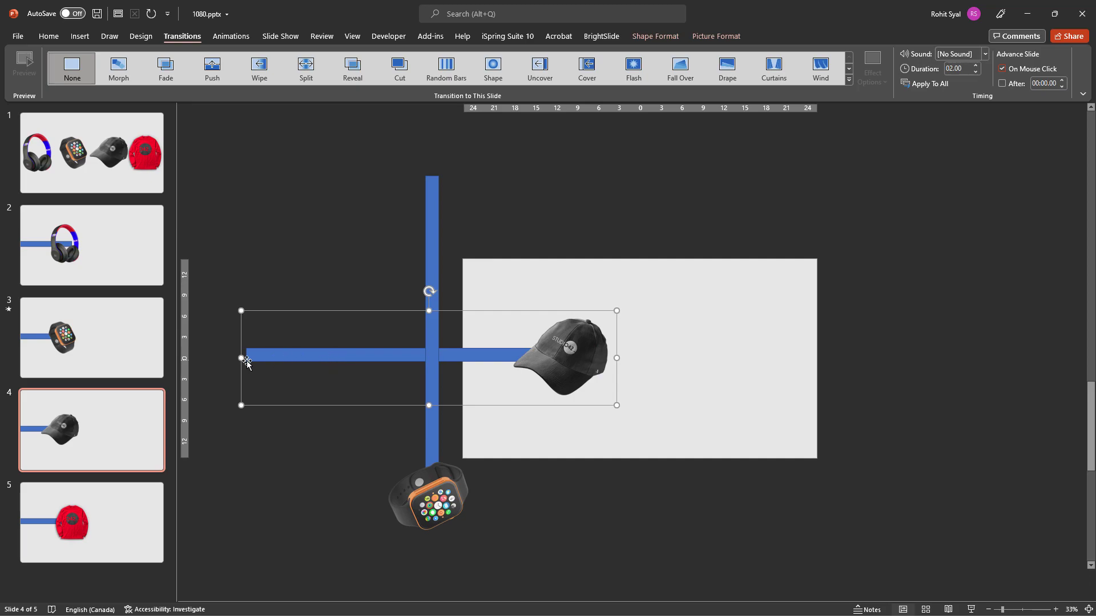
left_click(100, 352)
key("ctrl+v")
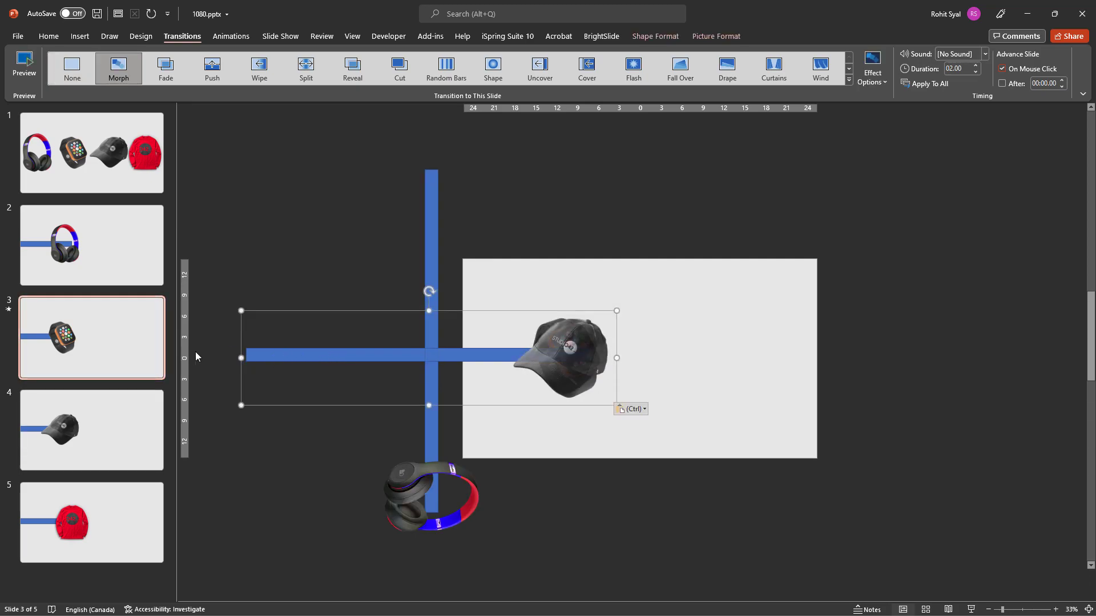
left_click_drag(431, 291, 335, 352)
left_click(301, 303)
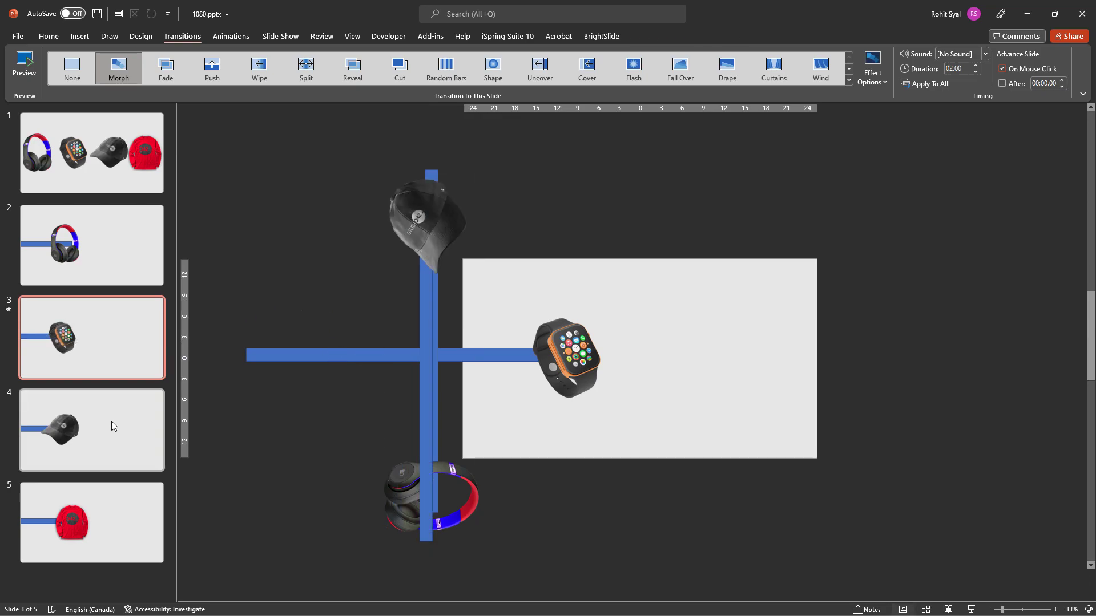
- Copy the baseball cap group from slide 4 onto slide 5 and rotate it 90° clockwise so the cap points downward
left_click(111, 421)
left_click(326, 359)
key("ctrl+c")
key("Page_Down")
key("ctrl+v")
left_click_drag(428, 291, 466, 365)
- Copy the red shirt group from slide 5 onto slide 4 and rotate it 90° counterclockwise so the shirt points upward
left_click(325, 360)
key("ctrl+c")
key("Page_Up")
key("ctrl+v")
left_click_drag(440, 286, 298, 349)
left_click(293, 309)
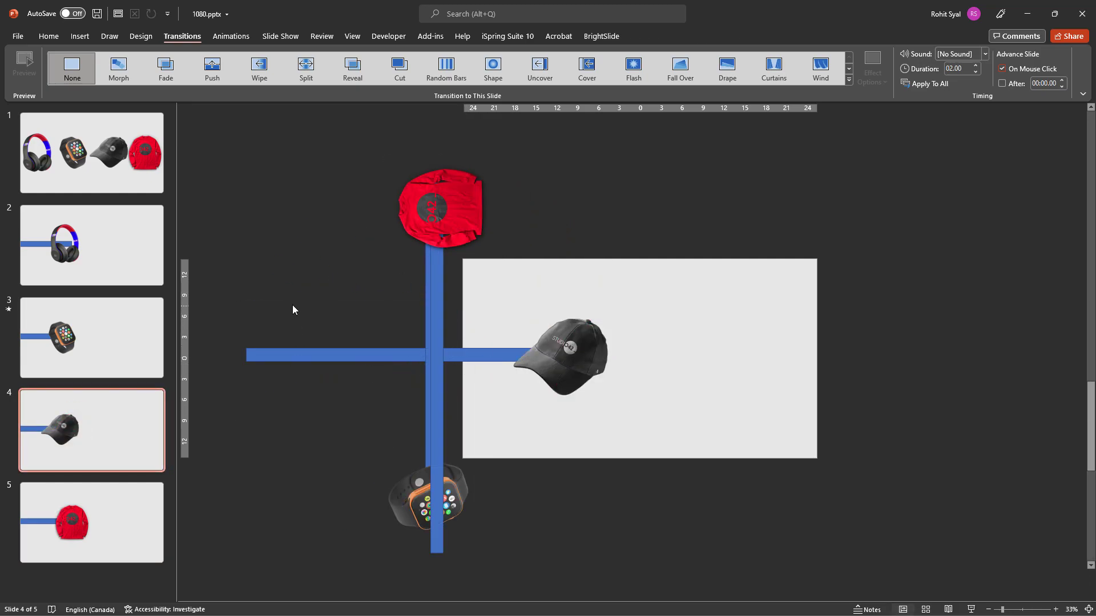
- Apply the Morph transition to slides 3, 4 and 5 together
left_click(91, 323)
key("shift+Down")
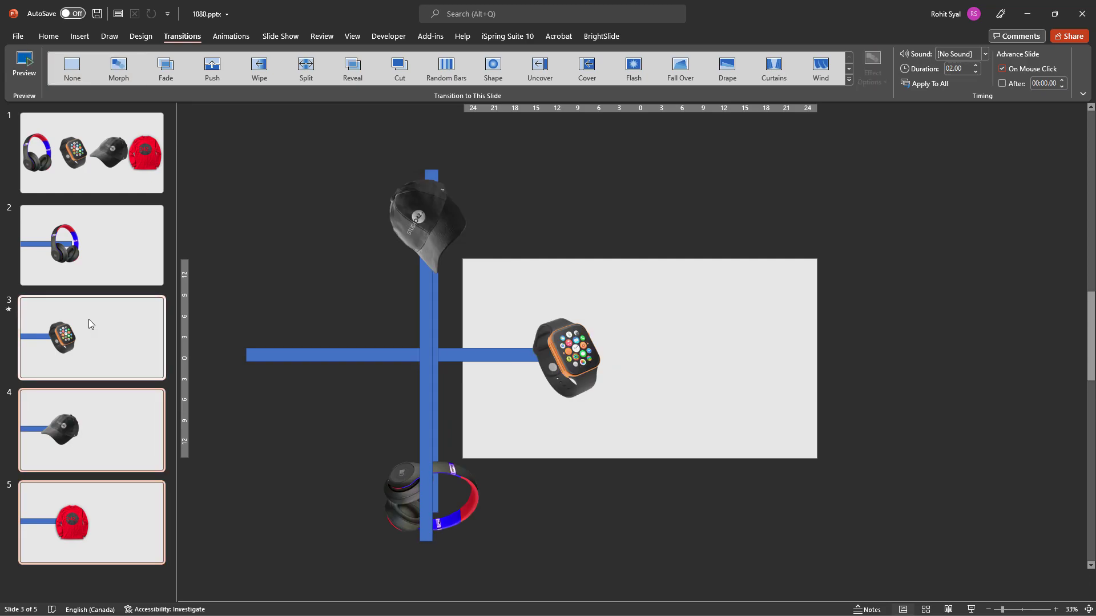
left_click(118, 73)
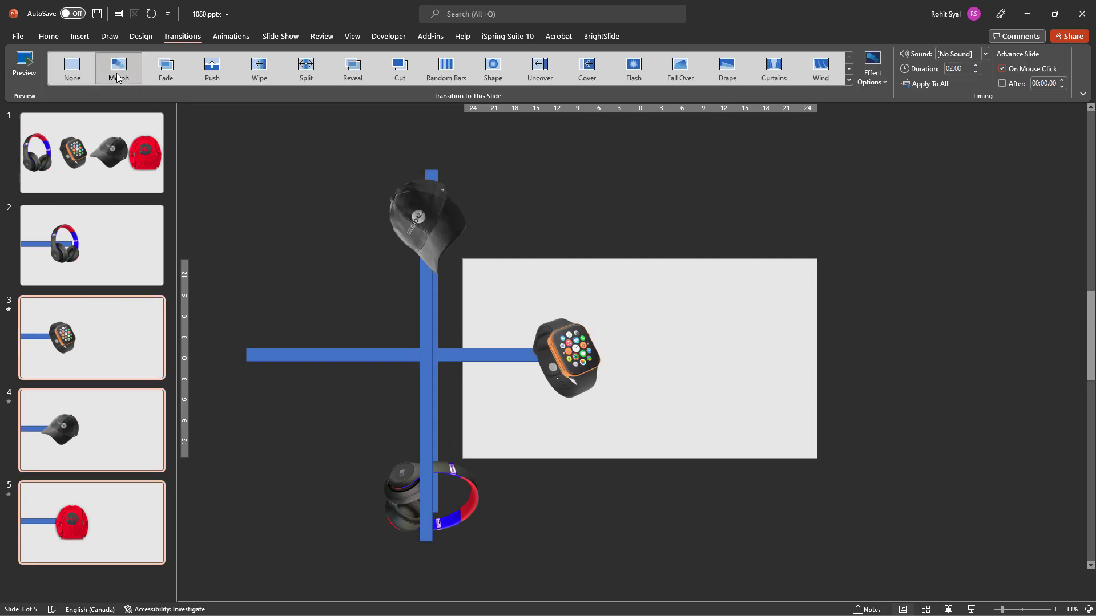
- Play the slide show from slide 2 through the red shirt slide to check the rotating transitions, and exit it
left_click(94, 241)
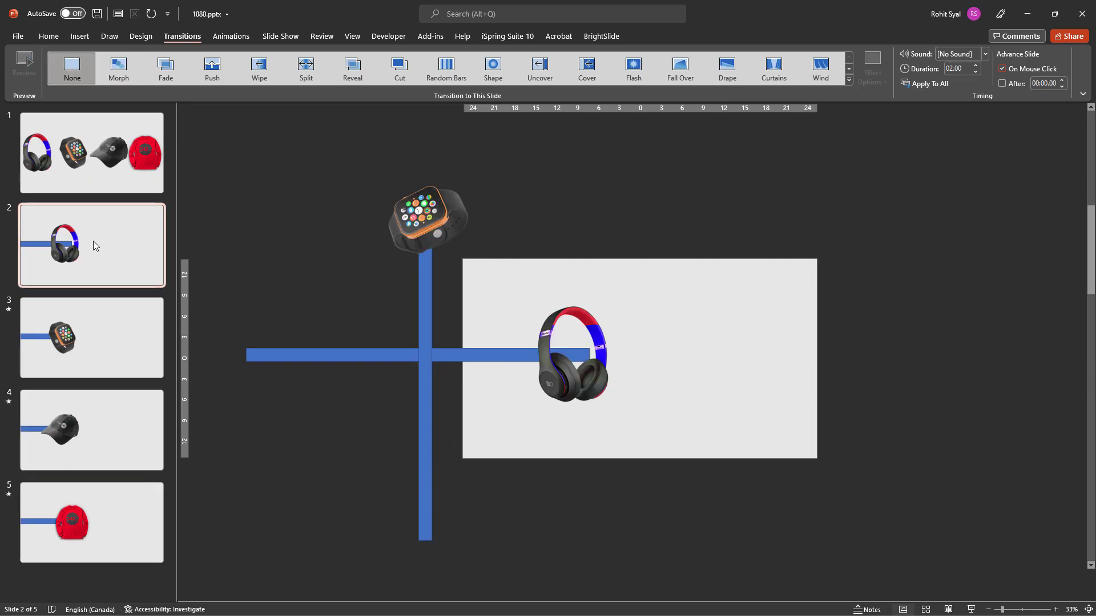
left_click(970, 610)
left_click(970, 610)
key("Right")
key("Right")
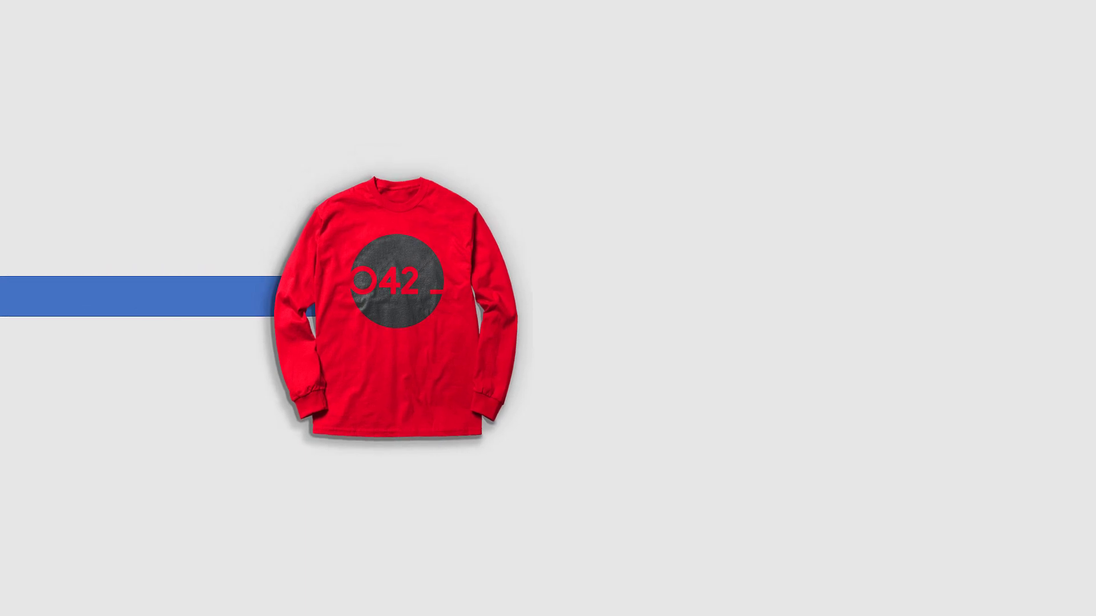
key("Escape")
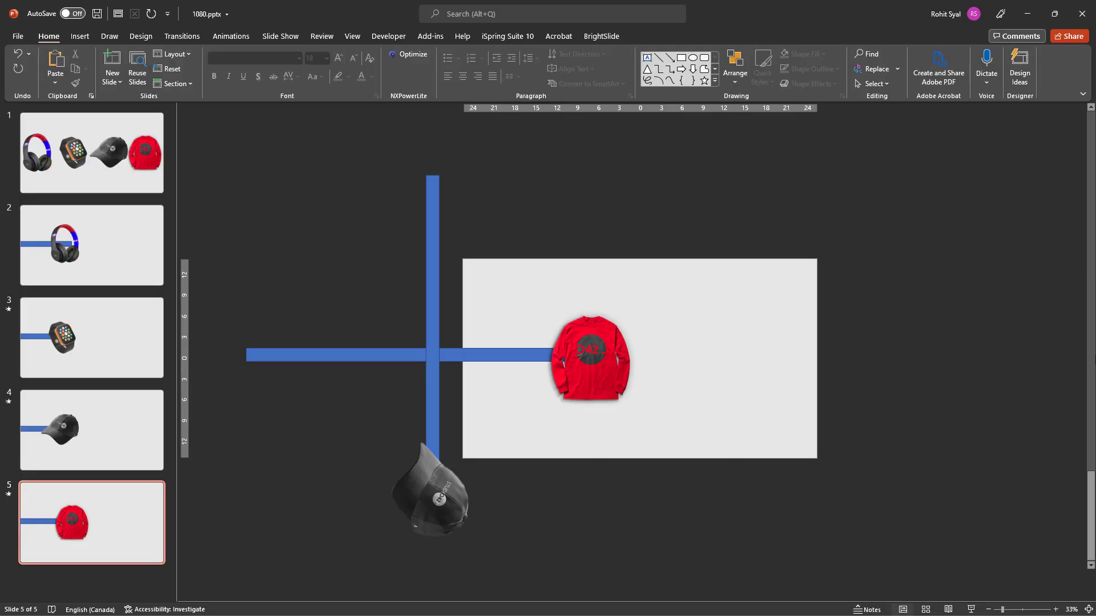
- Paste the liquid-shape slide after slide 1 and copy its yellow shape together with the pink outline
left_click(88, 205)
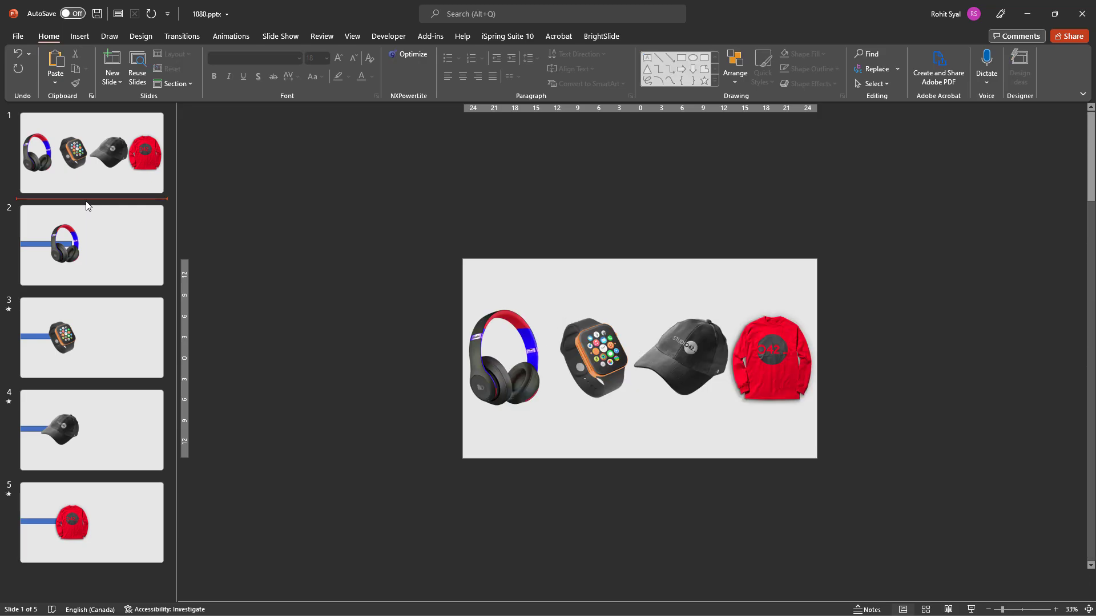
key("ctrl+v")
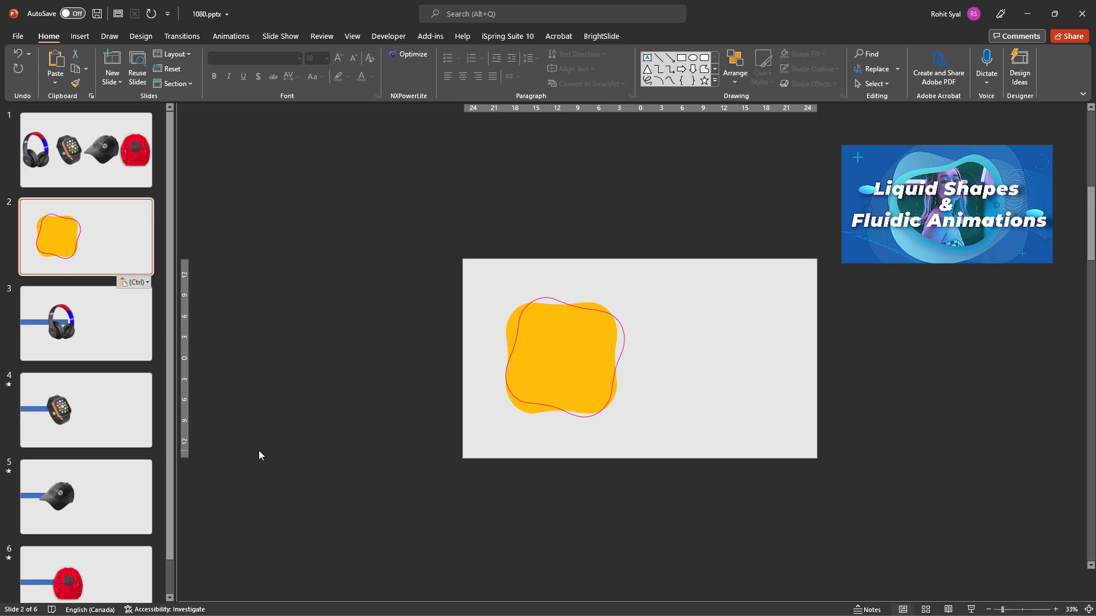
left_click_drag(443, 246, 671, 471)
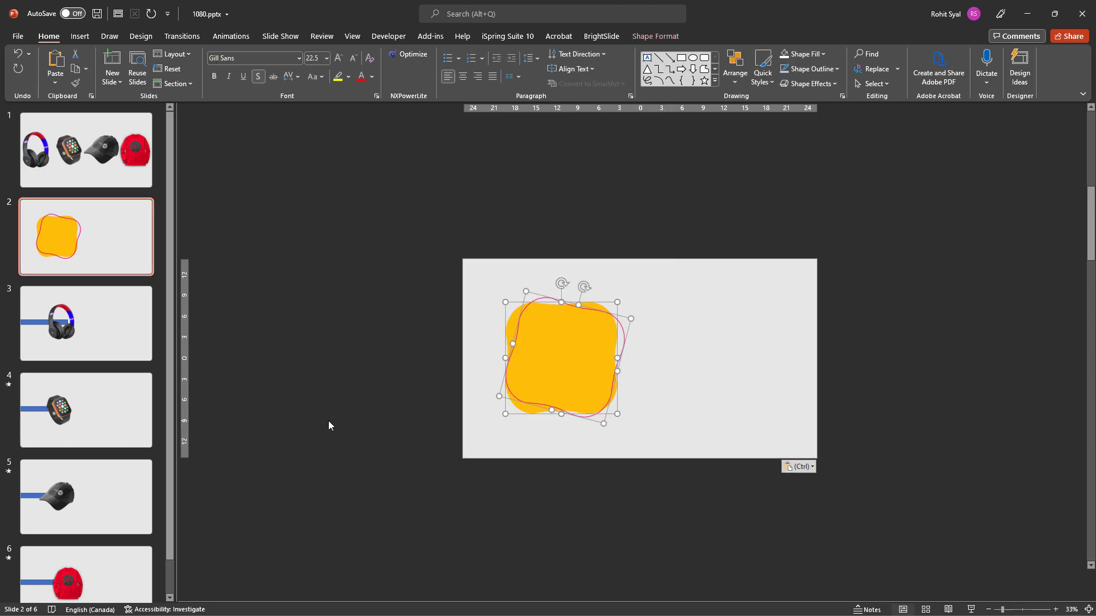
- Paste the liquid shapes onto the headphones slide, send them to the back, and nudge them right and up to centre behind the headphones
left_click(118, 326)
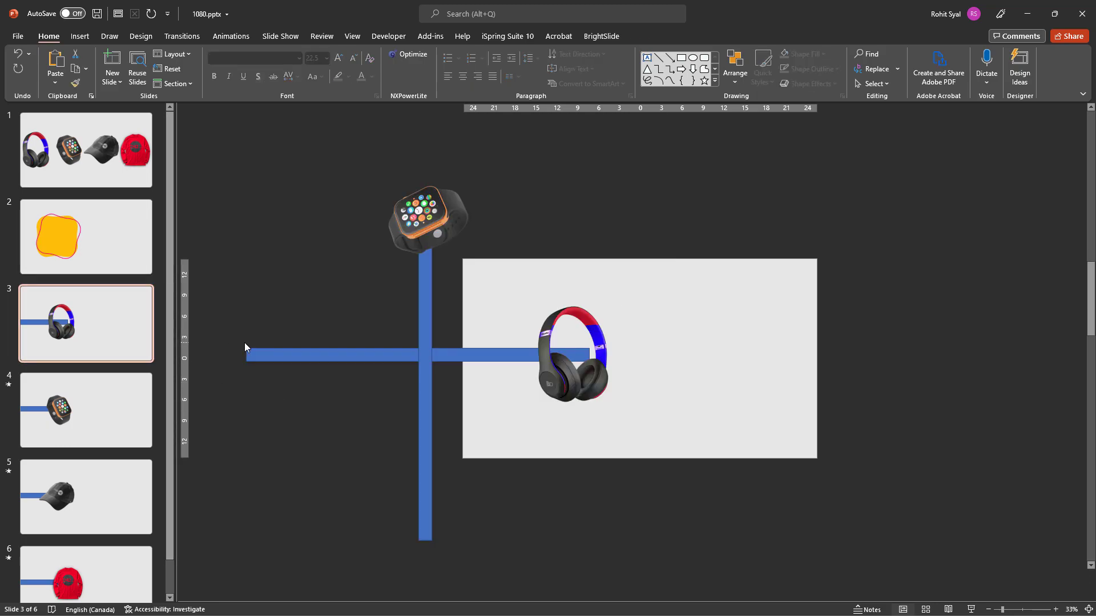
key("ctrl+v")
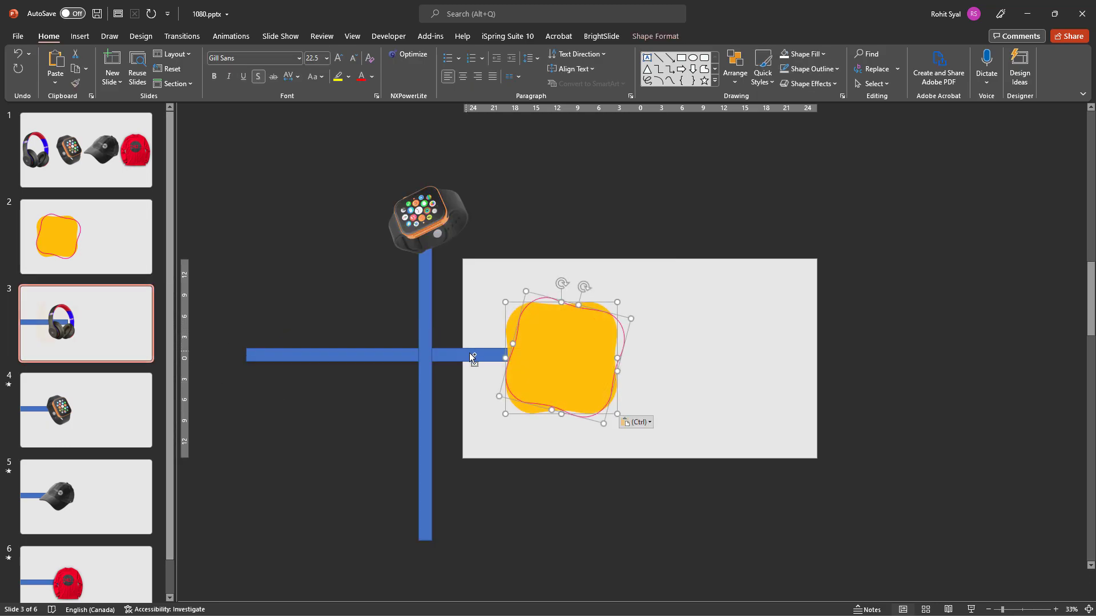
right_click(514, 318)
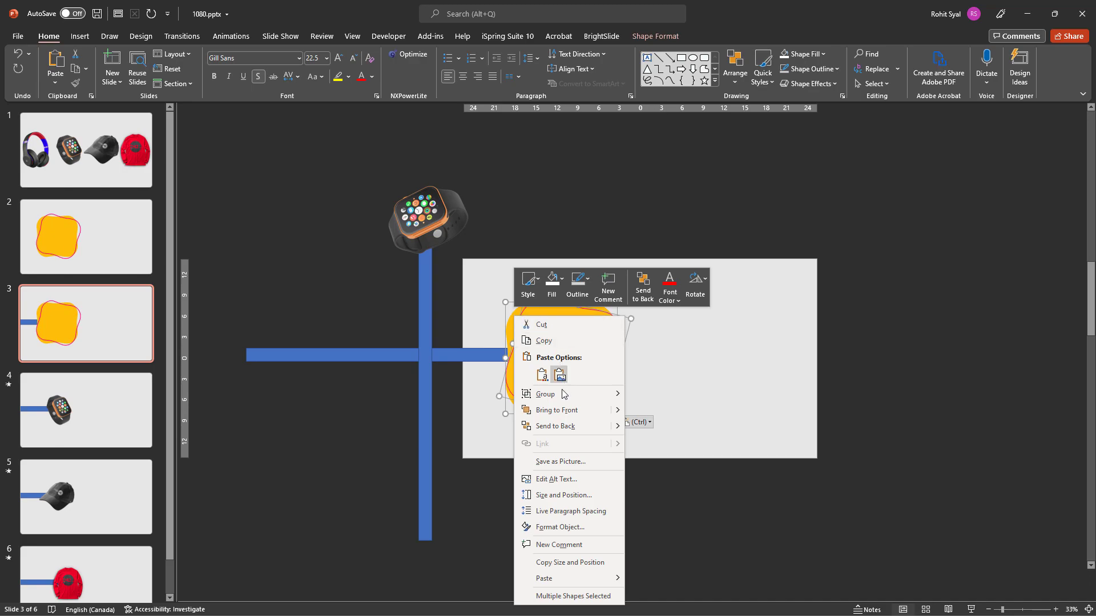
left_click(551, 430)
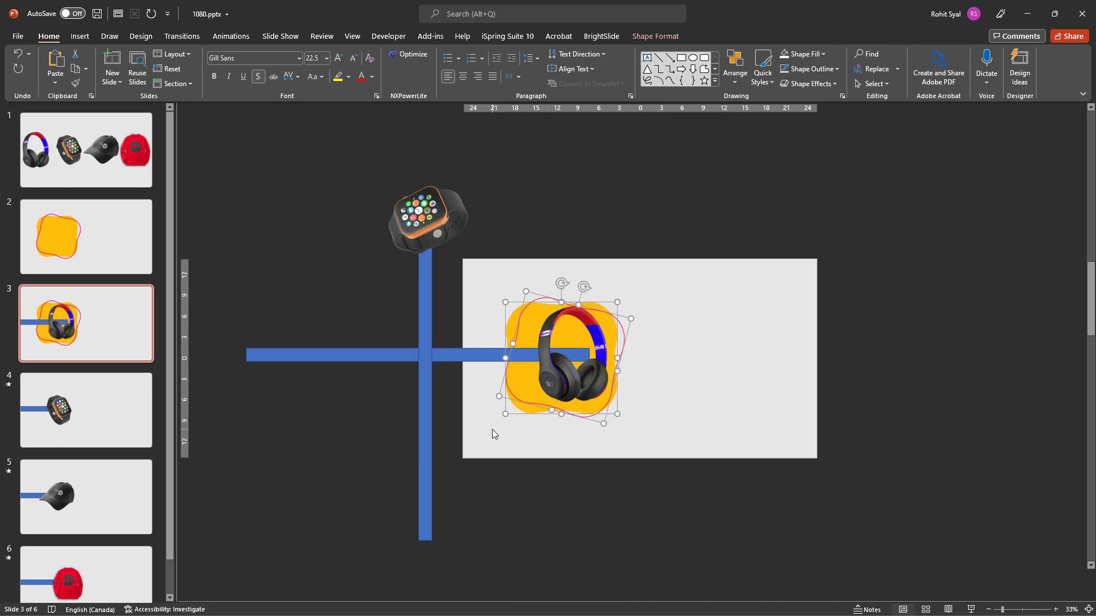
key("Right")
key("Right")
key("Right")
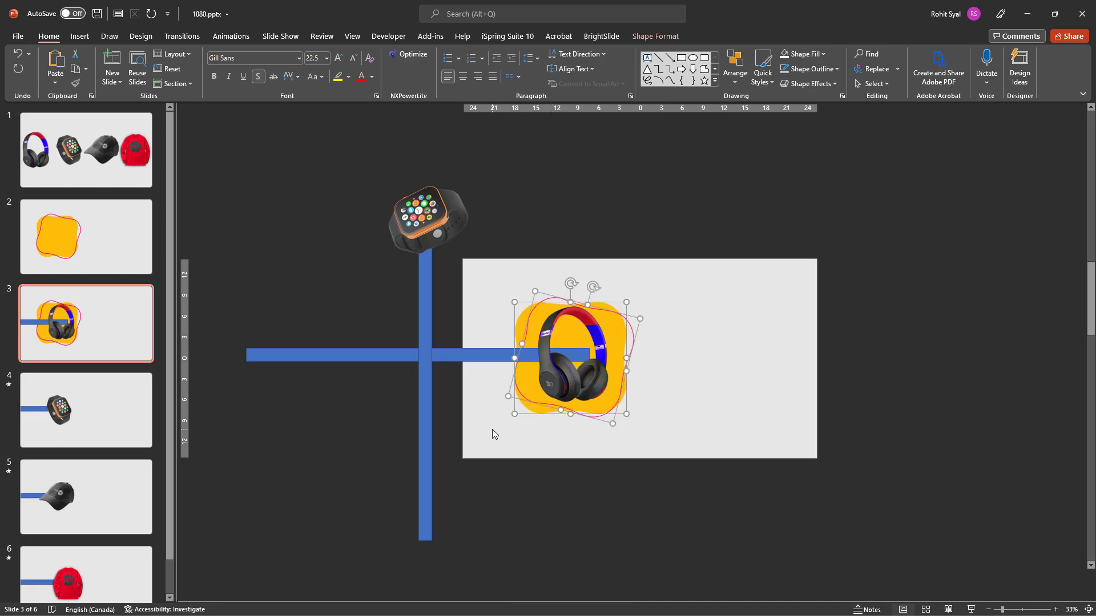
key("Up")
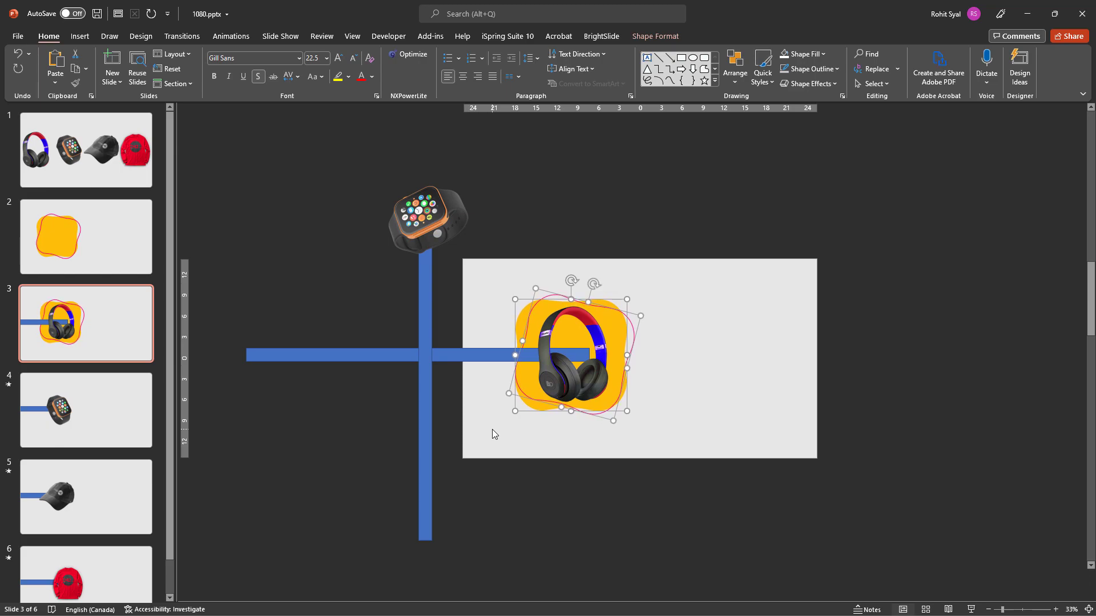
- Paste the liquid shapes onto the smartwatch slide, send them to the back, and nudge them down and left behind the watch
left_click(114, 412)
key("ctrl+v")
right_click(558, 330)
left_click(577, 160)
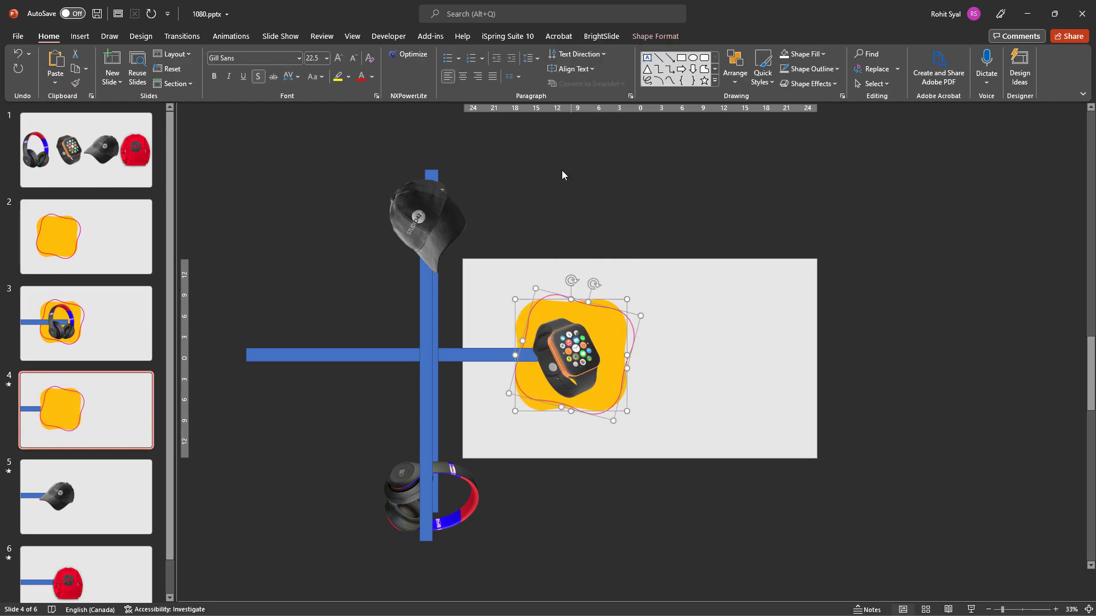
key("Down")
key("Left")
- Place the liquid shapes on the baseball cap slide, behind the other objects, and shift them slightly left to centre on the cap
scroll(257, 447, "down", 1)
right_click(522, 314)
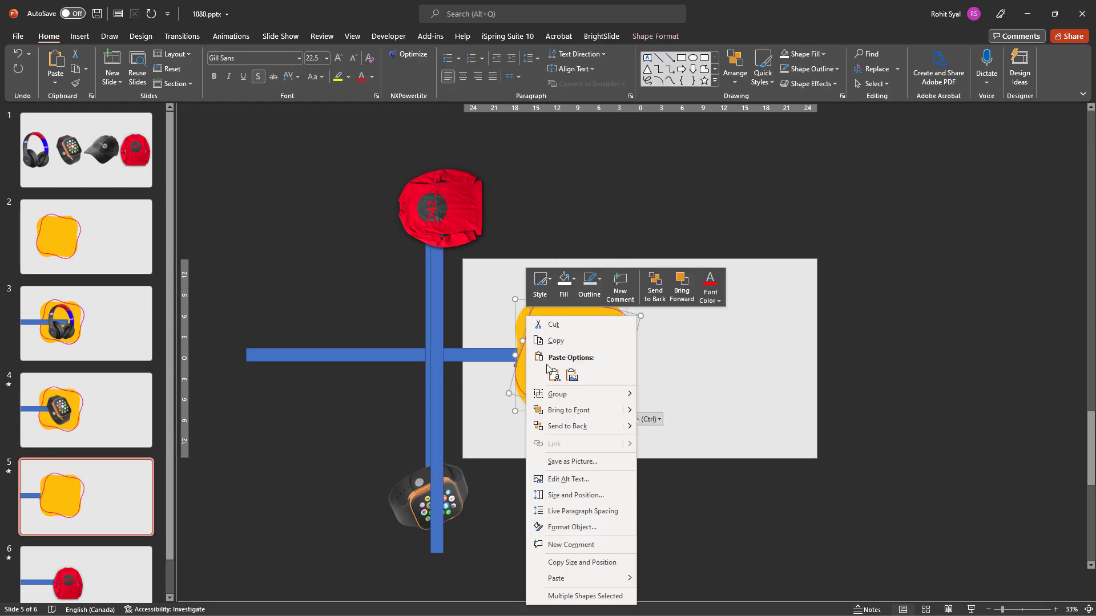
left_click(549, 373)
- Paste the liquid shapes onto the red shirt slide, send them to the back, and nudge them right to centre behind the shirt
scroll(519, 424, "down", 1)
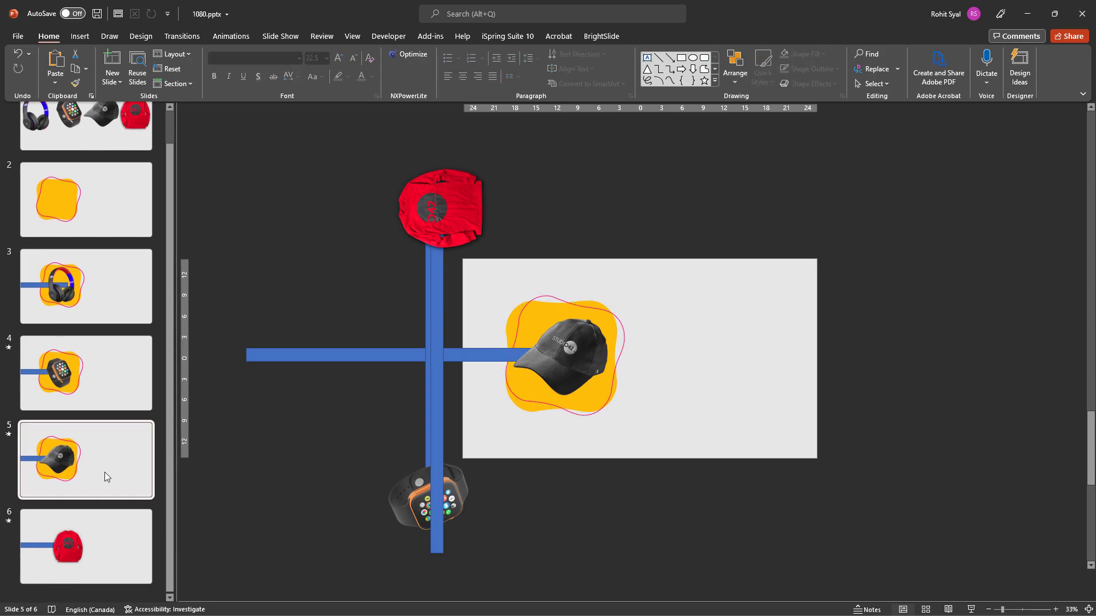
key("ctrl+v")
key("Right")
key("Right")
key("Right")
key("Right")
key("Right")
key("Right")
key("Right")
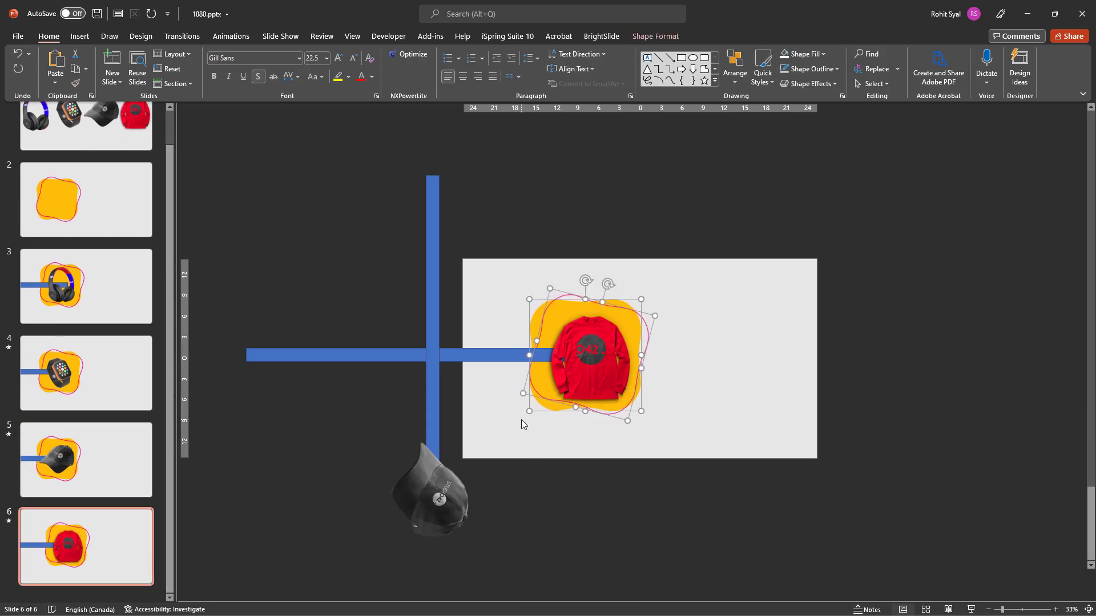
- Nudge the two selected liquid shapes left on the red shirt slide
key("Left")
key("Left")
key("Left")
key("Left")
key("Left")
key("Left")
key("Left")
key("Left")
key("Left")
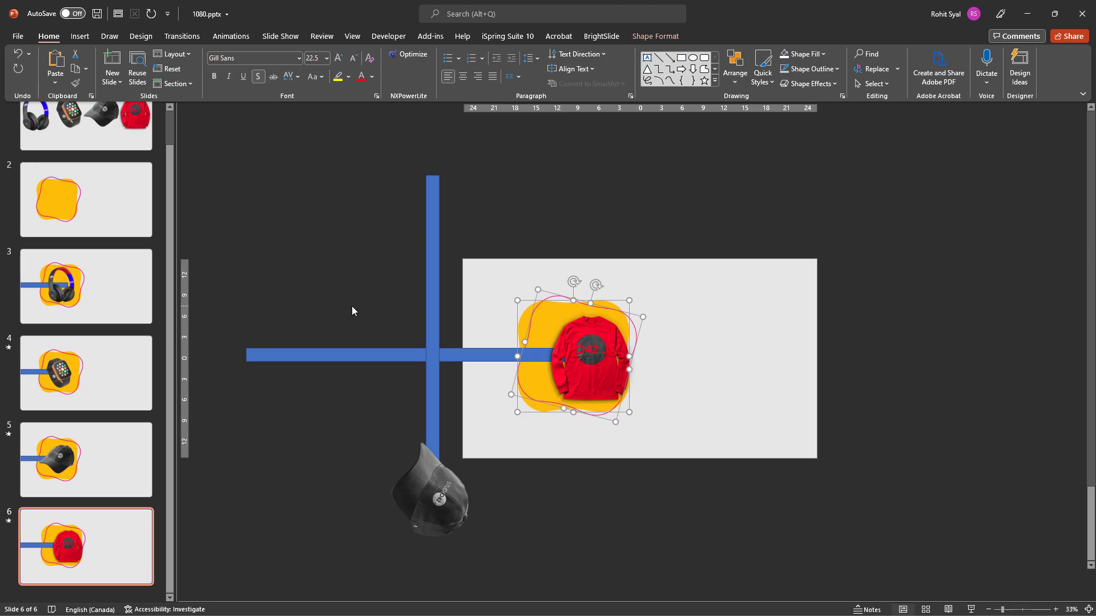
- Nudge the red shirt left until it is centred on the liquid shapes
double_click(573, 359)
key("Left")
key("Left")
key("Left")
key("Left")
key("Left")
key("Left")
key("Left")
key("Left")
left_click(545, 454)
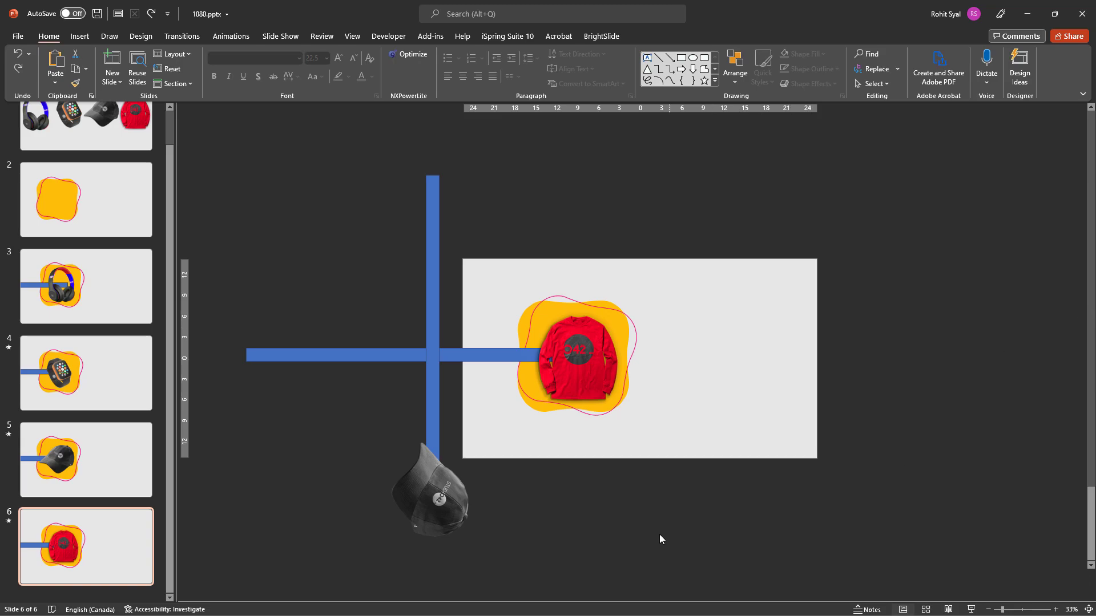
- On the headphones slide, fill the solid liquid shape with purple and make the outline shape orange
left_click(121, 304)
left_click(521, 321)
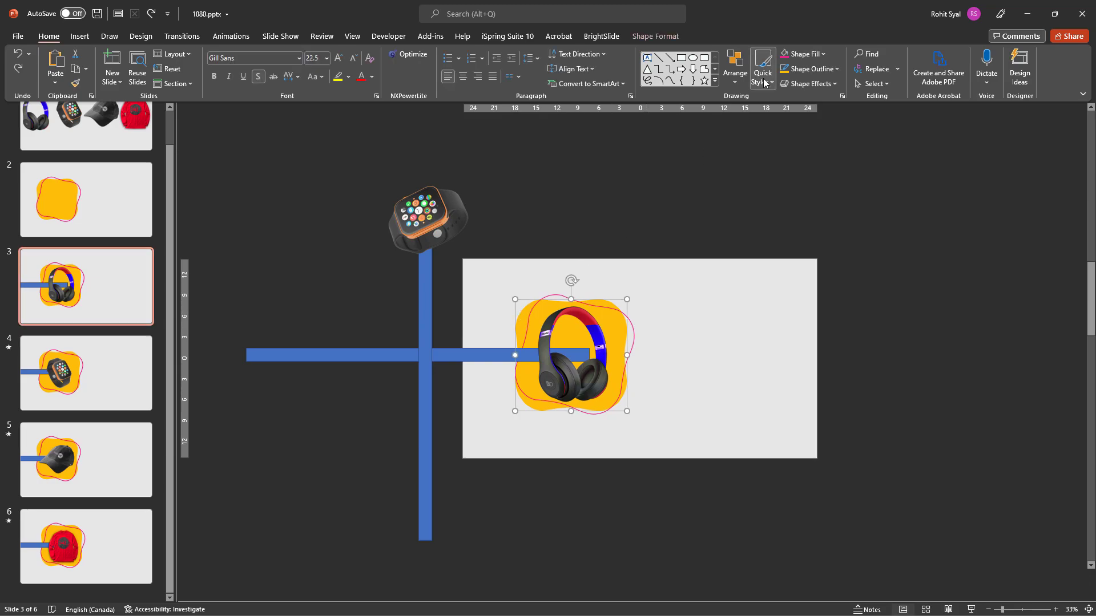
left_click(823, 53)
left_click(792, 190)
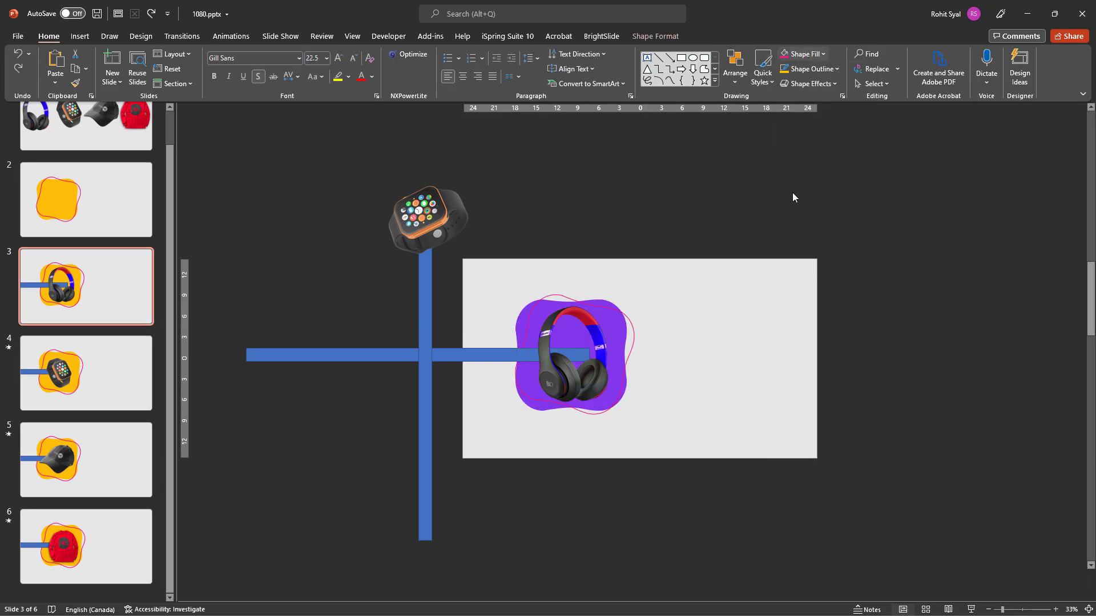
key("alt+Right")
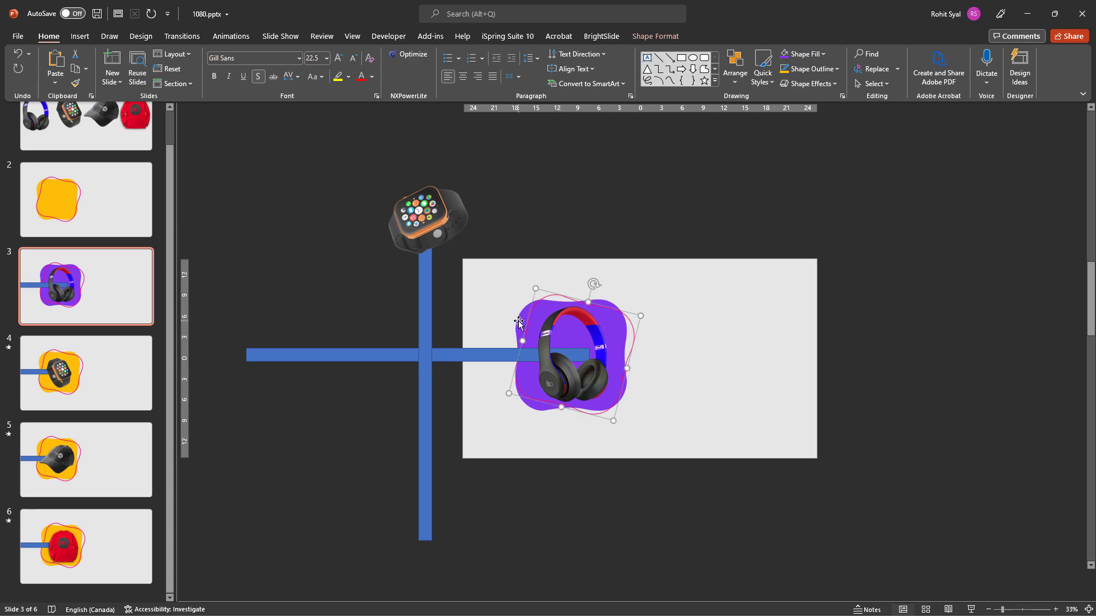
left_click(783, 69)
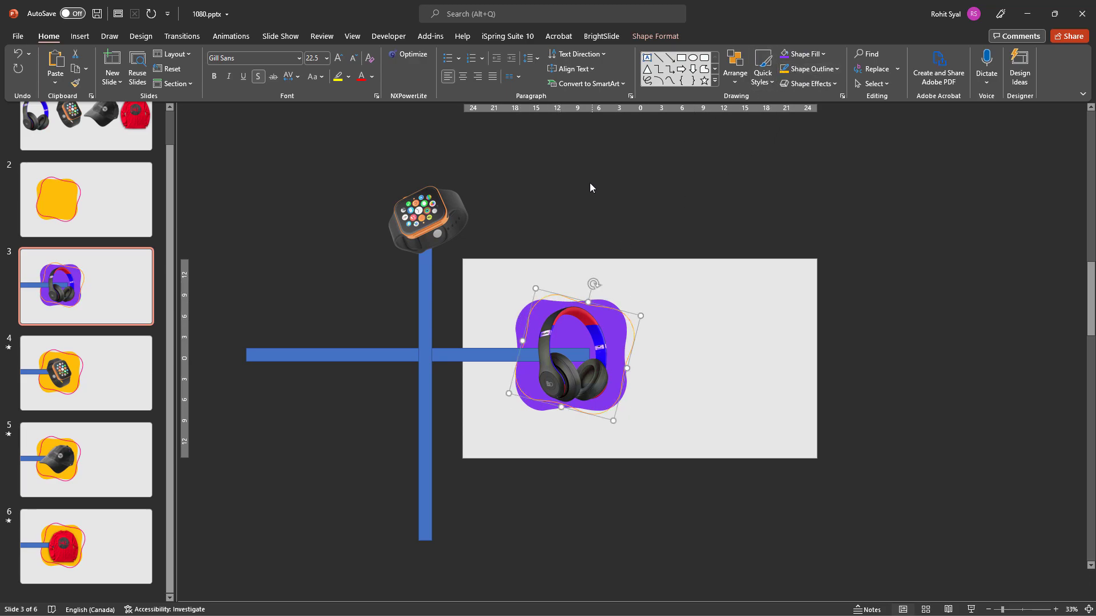
- On the smartwatch slide, fill the liquid shape with pink, make the outline shape blue, and rotate the filled shape about 45°
left_click(94, 359)
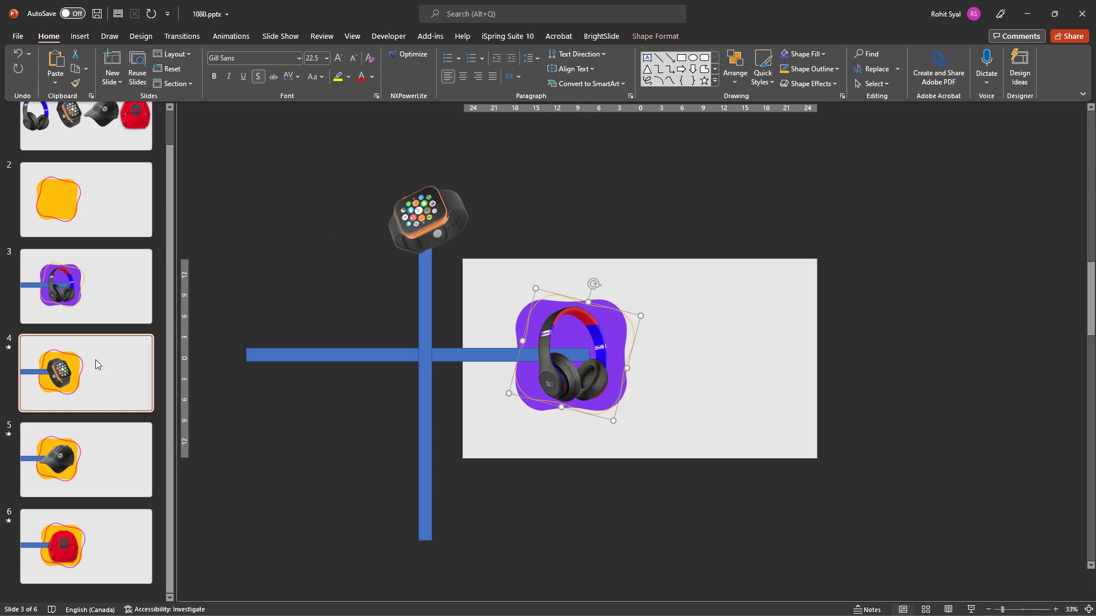
left_click(608, 399)
left_click(805, 53)
left_click(803, 193)
left_click(804, 54)
key("Escape")
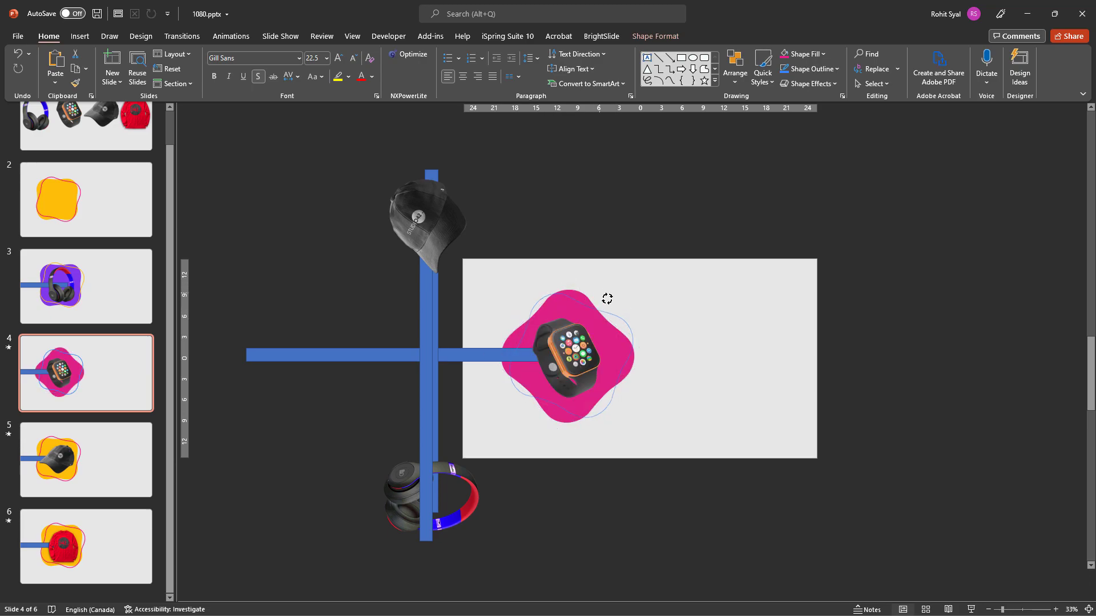
- On the baseball cap slide, fill the liquid shape with blue, recolour the outline shape, and rotate both shapes into a diamond orientation
key("Page_Down")
left_click(507, 329)
left_click(805, 54)
left_click(793, 193)
left_click(546, 297)
left_click(813, 69)
left_click(811, 209)
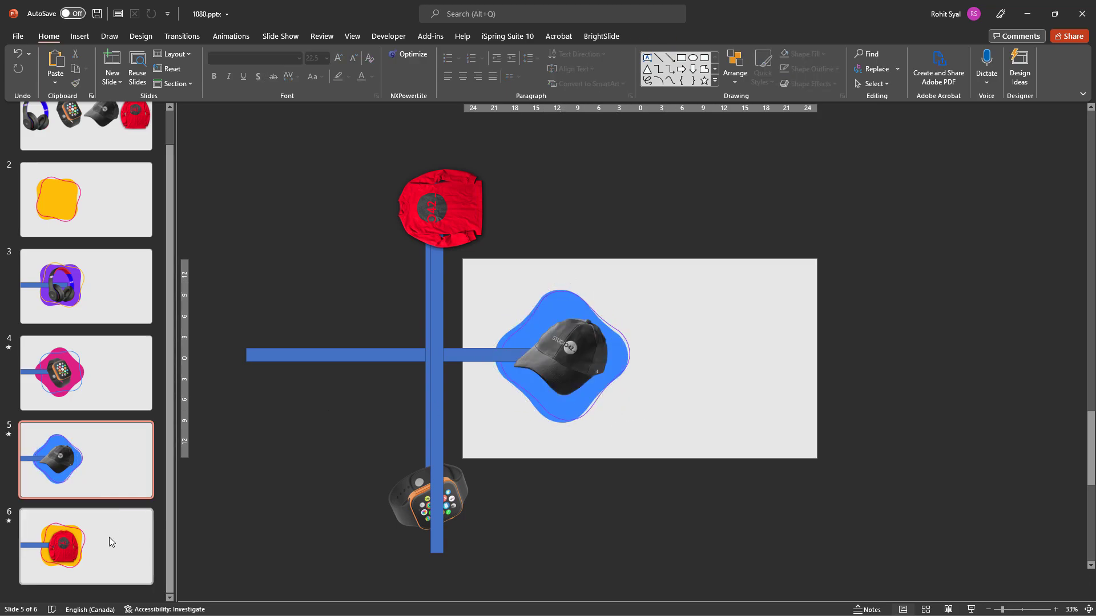
- On the red shirt slide, fill the liquid shape with purple and make the outline shape orange
left_click(108, 541)
left_click(521, 318)
left_click(804, 53)
left_click(783, 193)
left_click(634, 341)
left_click(812, 69)
left_click(810, 210)
left_click(672, 180)
- Return to the headphones slide, fill the liquid shape with orange-yellow, and make the outline shape purple
left_click(131, 278)
left_click(523, 325)
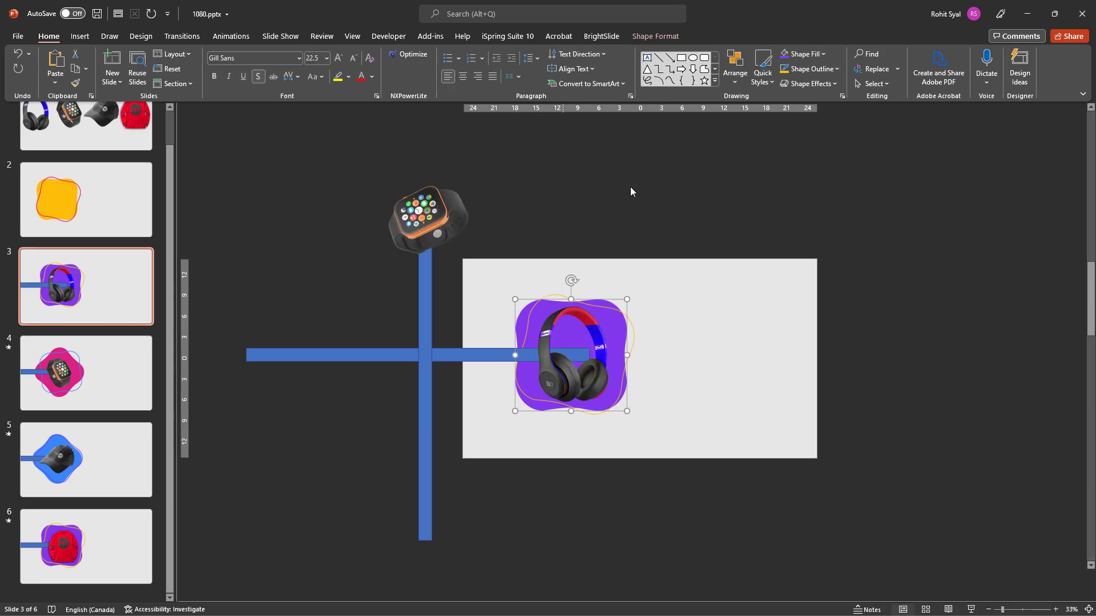
left_click(805, 54)
left_click(786, 197)
left_click(810, 70)
left_click(795, 210)
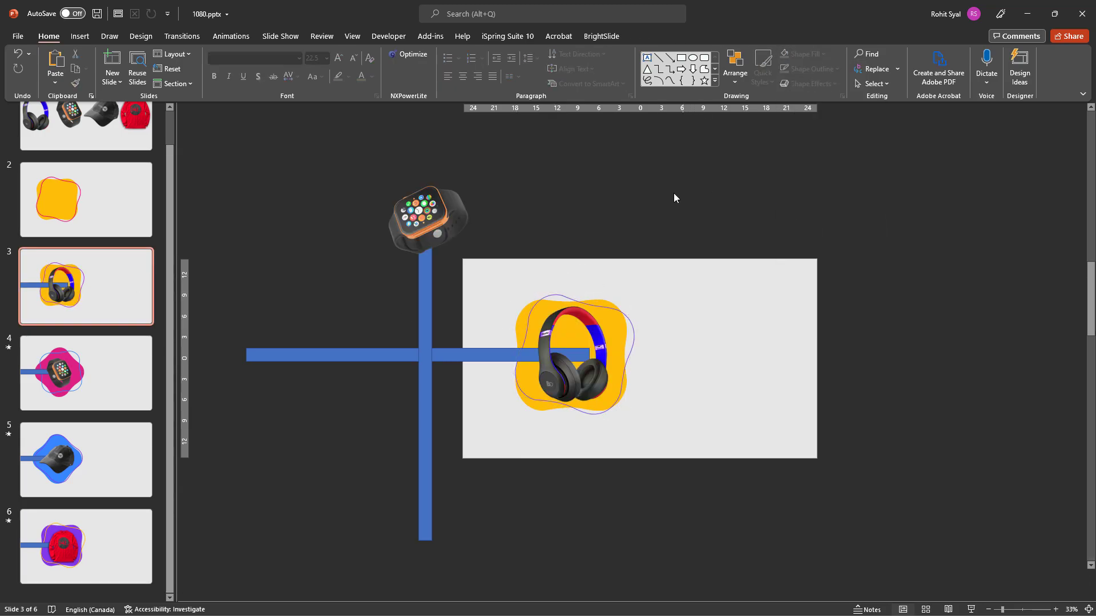